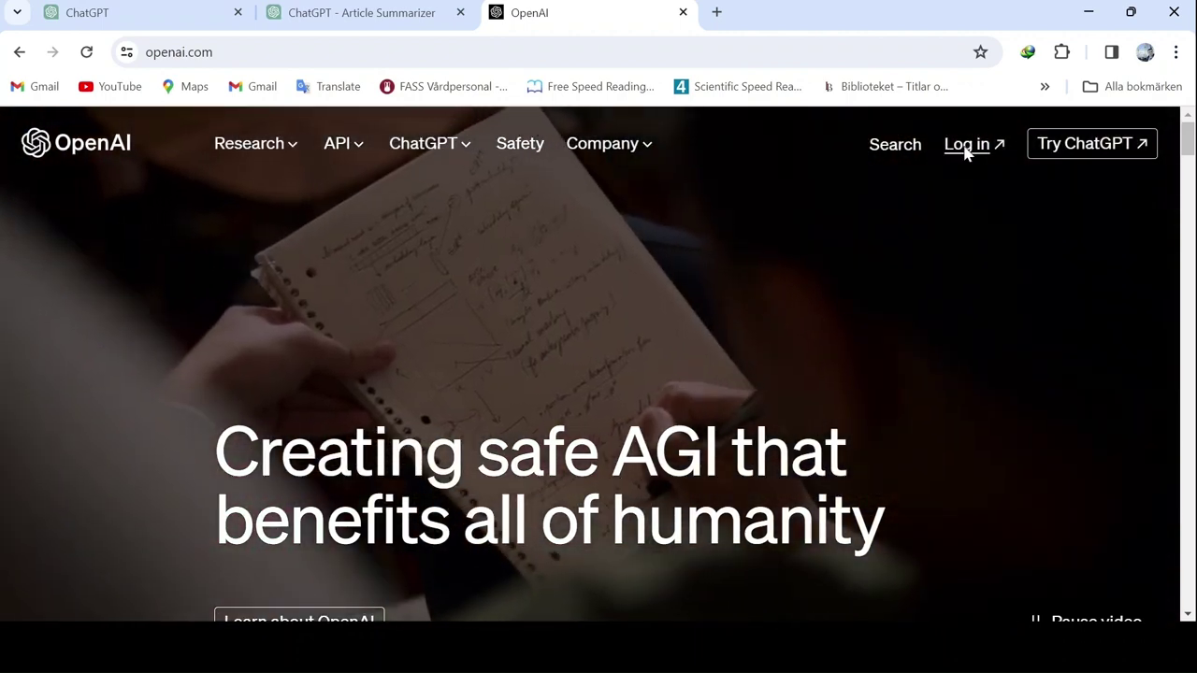
- Open the login page from the OpenAI website, close the original site tab, and choose ChatGPT as the product
click(968, 147)
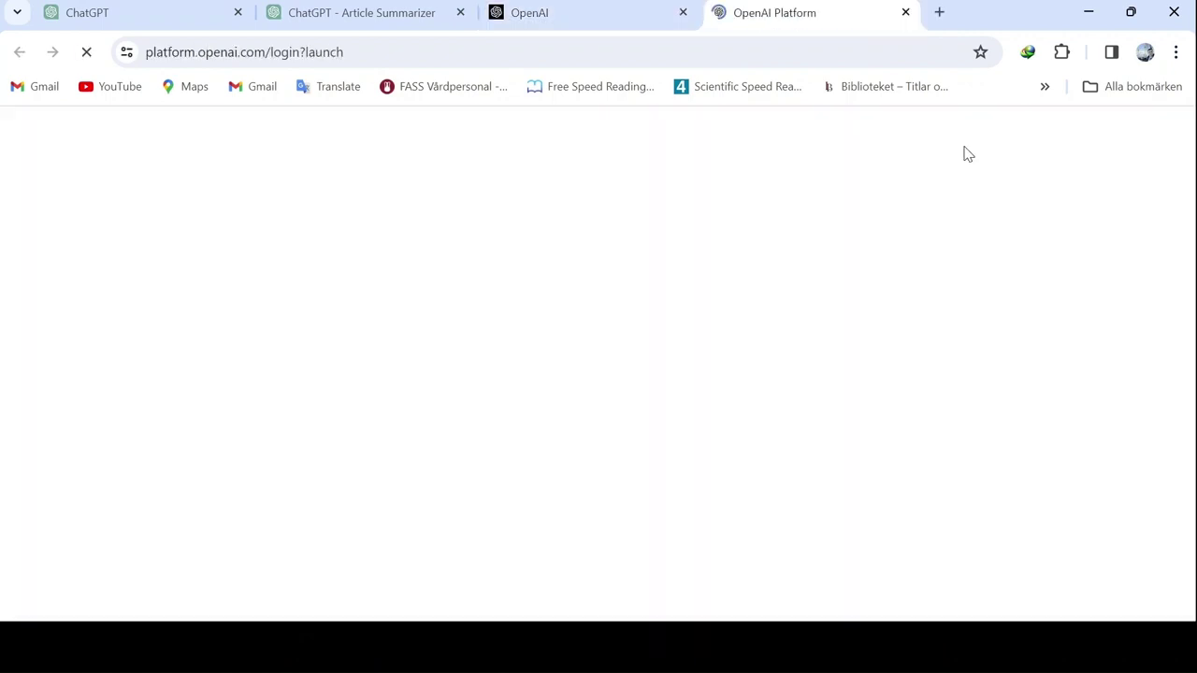
click(684, 14)
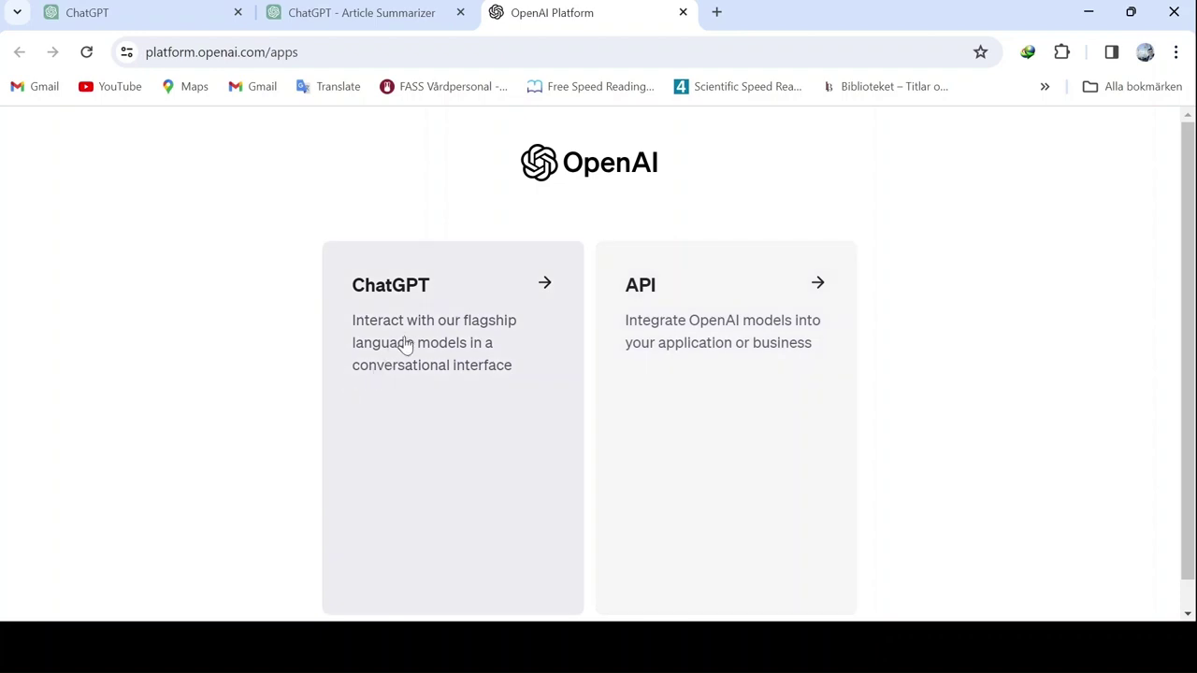
scroll(477, 291, down, 1)
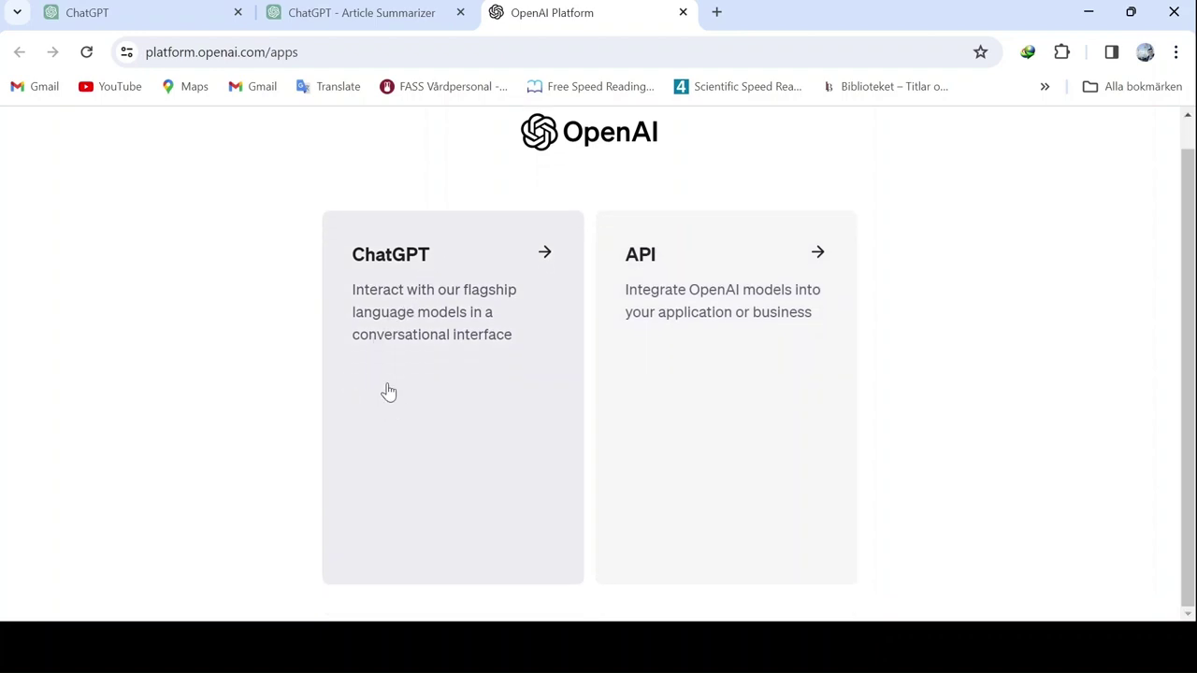
click(425, 348)
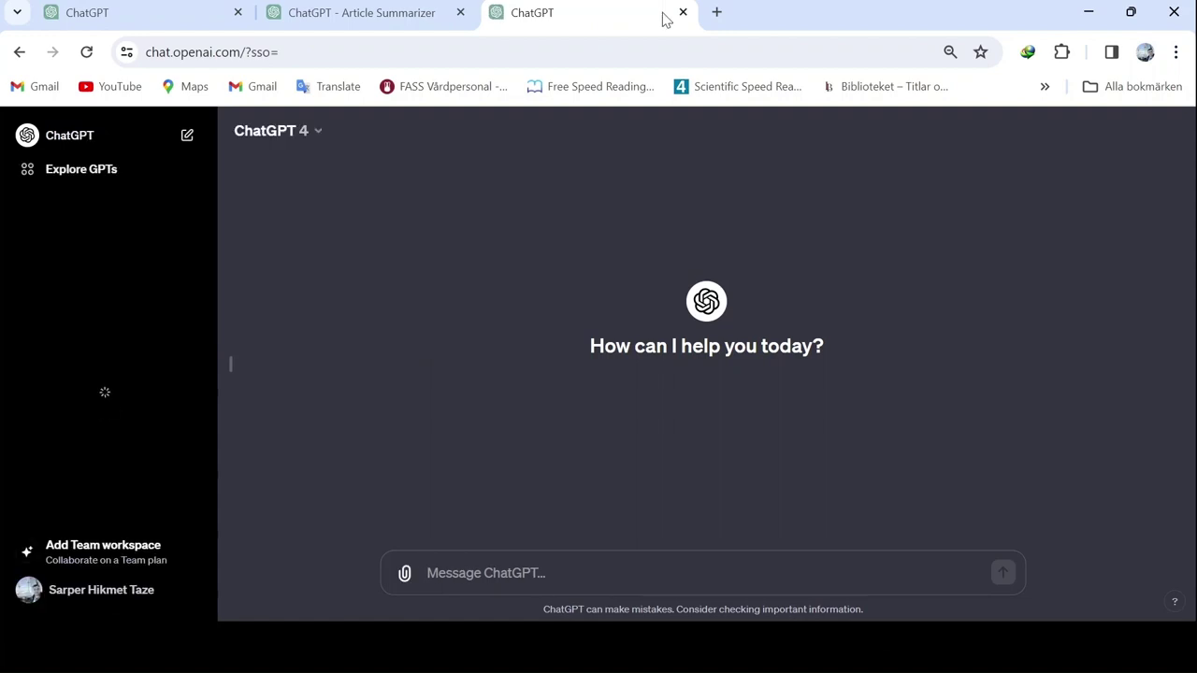
- Close the newly opened ChatGPT tab, return to the existing one, and review the Plus and Team upgrade plans
click(683, 13)
click(131, 14)
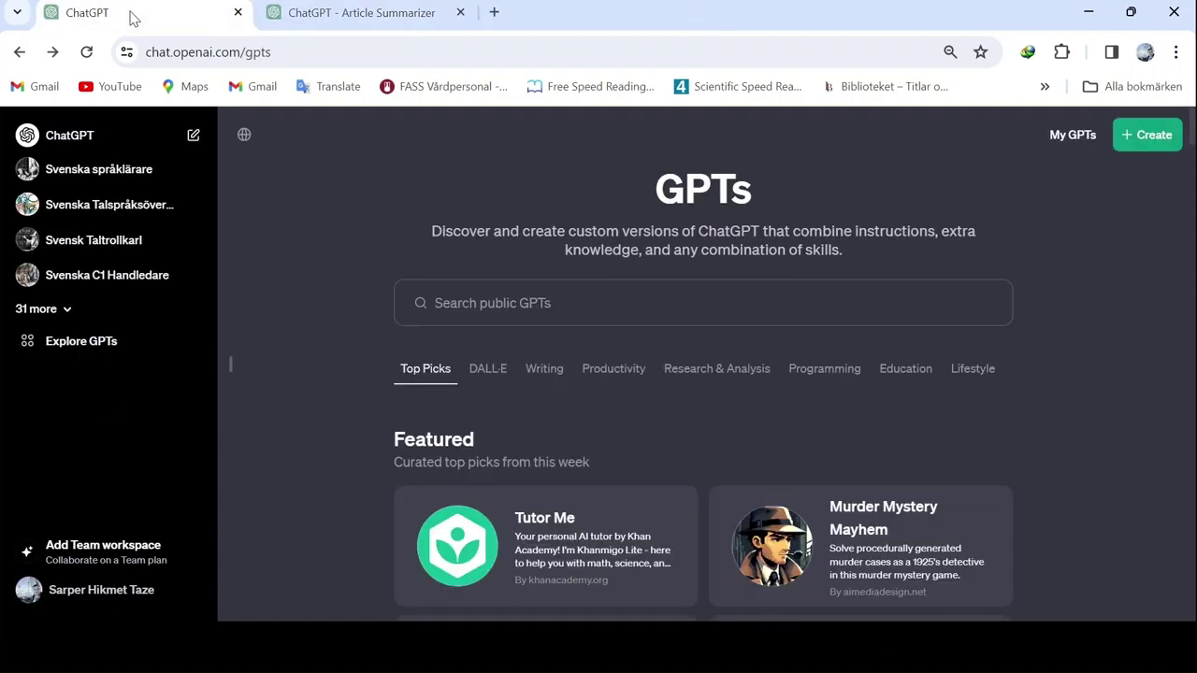
click(130, 552)
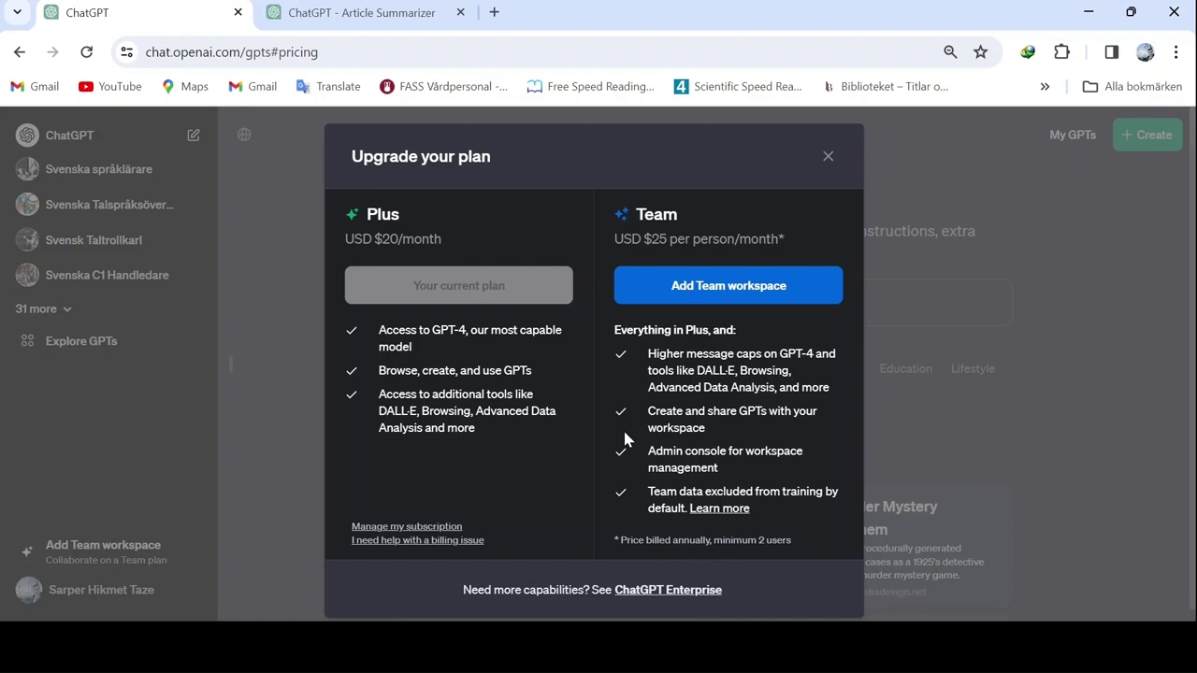
click(829, 158)
- Start a new chat with the GPT-3.5 model and ask it to write a story
click(101, 137)
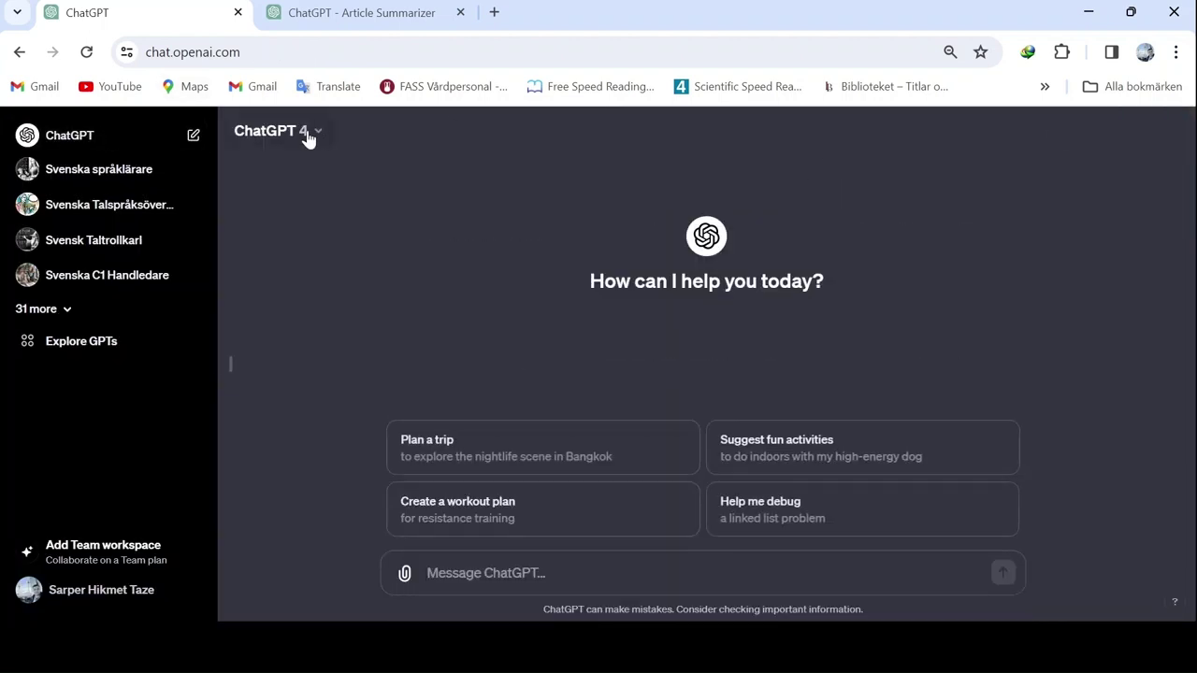
click(316, 133)
click(316, 265)
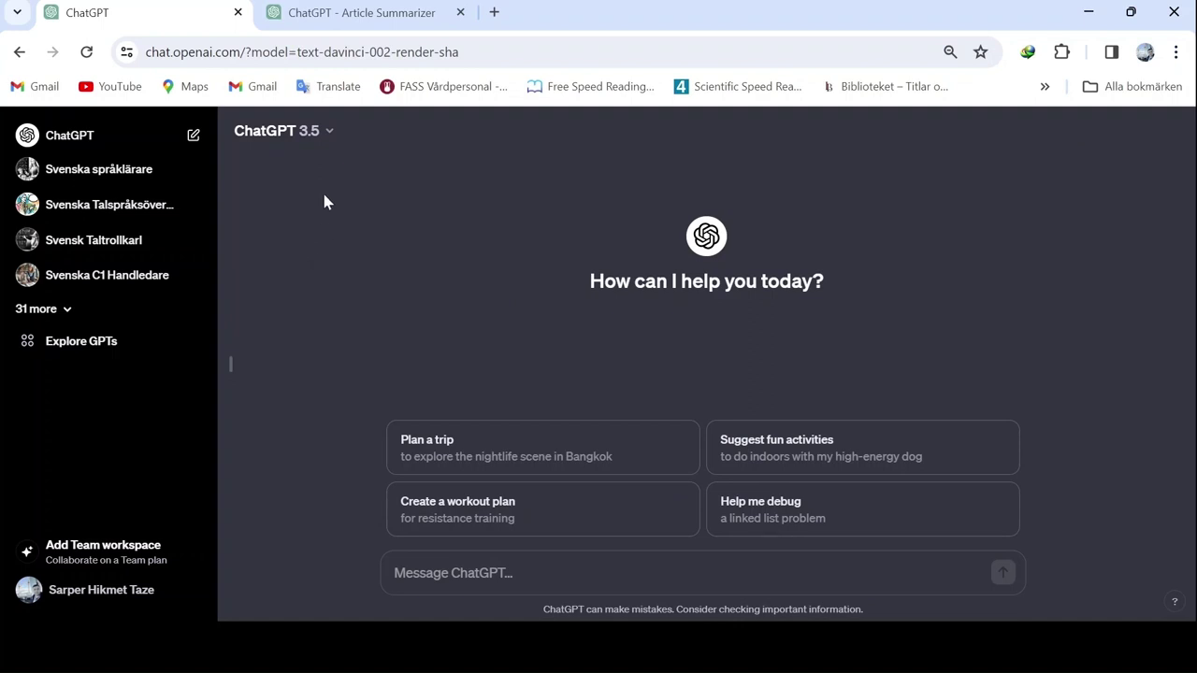
click(424, 573)
text(wi)
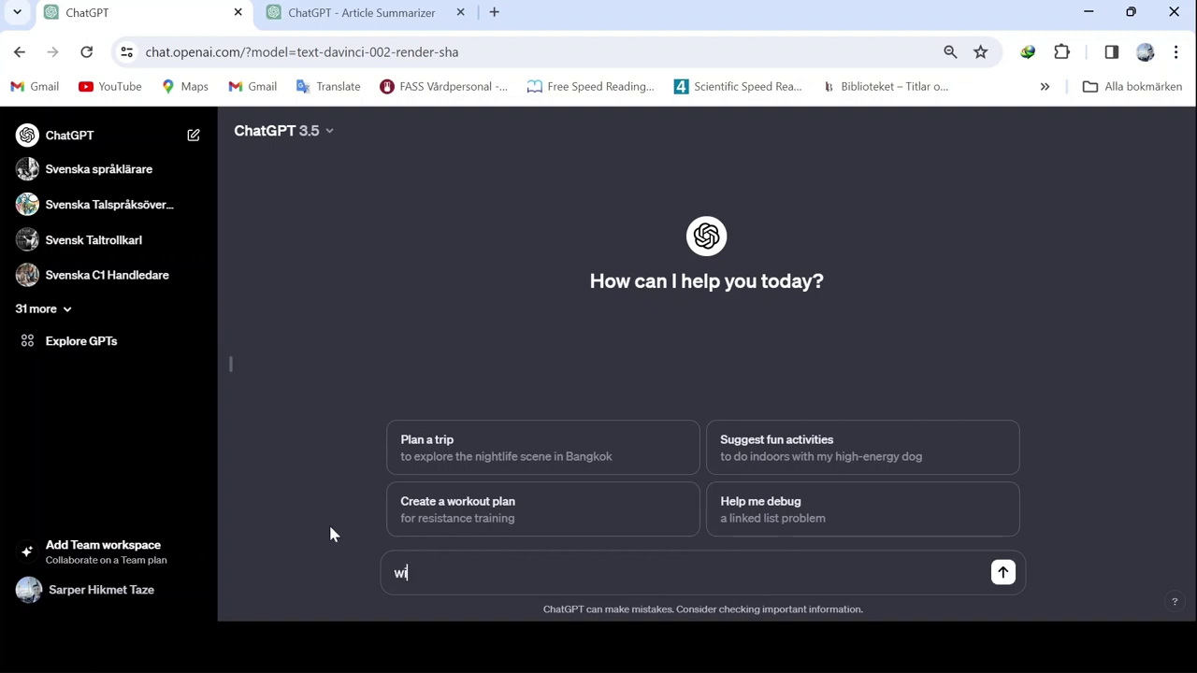
text(ite an story)
key(Return)
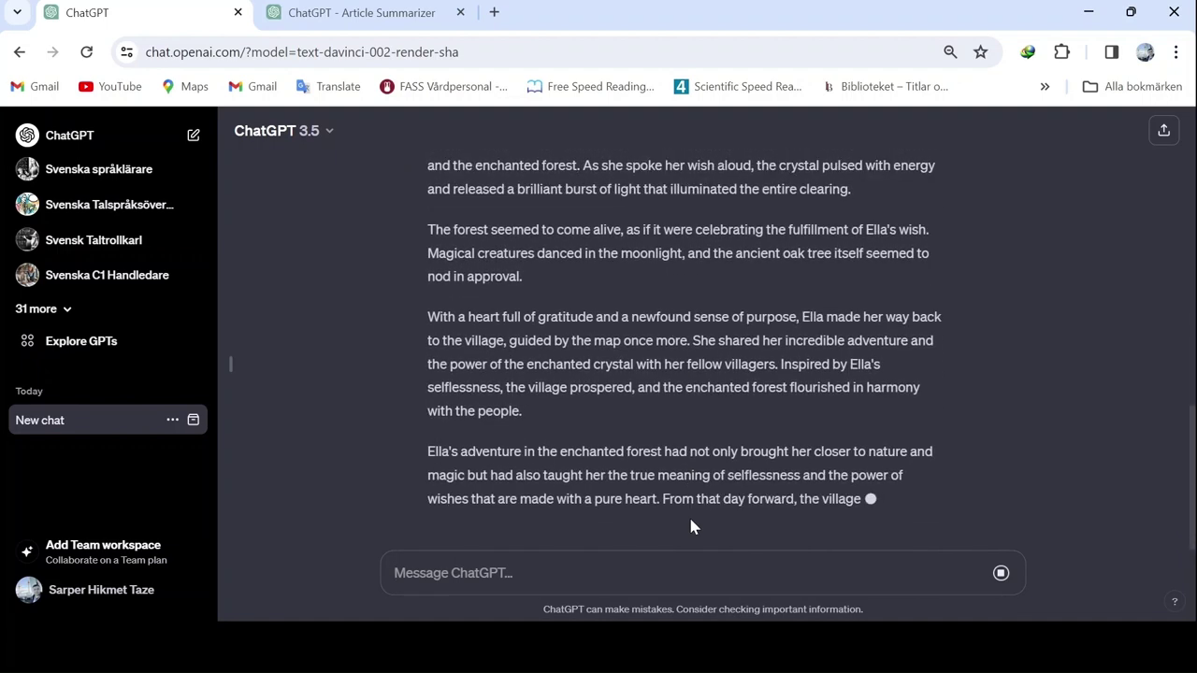
- Start a new chat with the GPT-4 model, send the prompt "write a story" and go to the end of the response
click(285, 136)
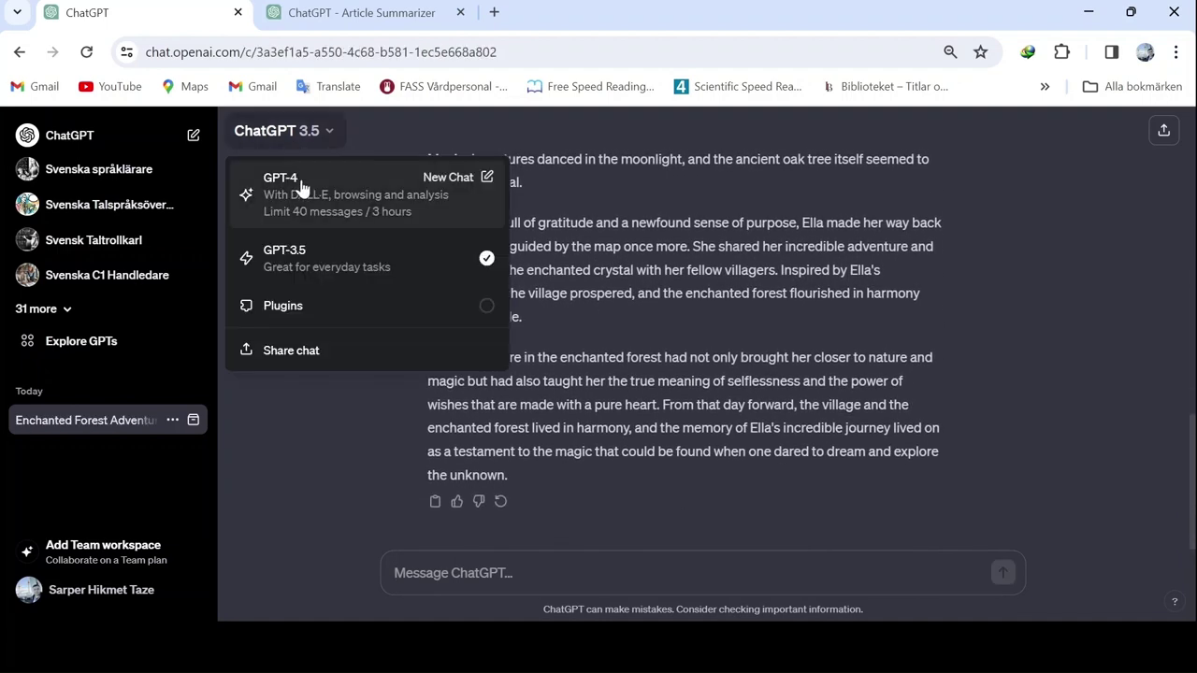
click(304, 211)
text(write a story)
key(Return)
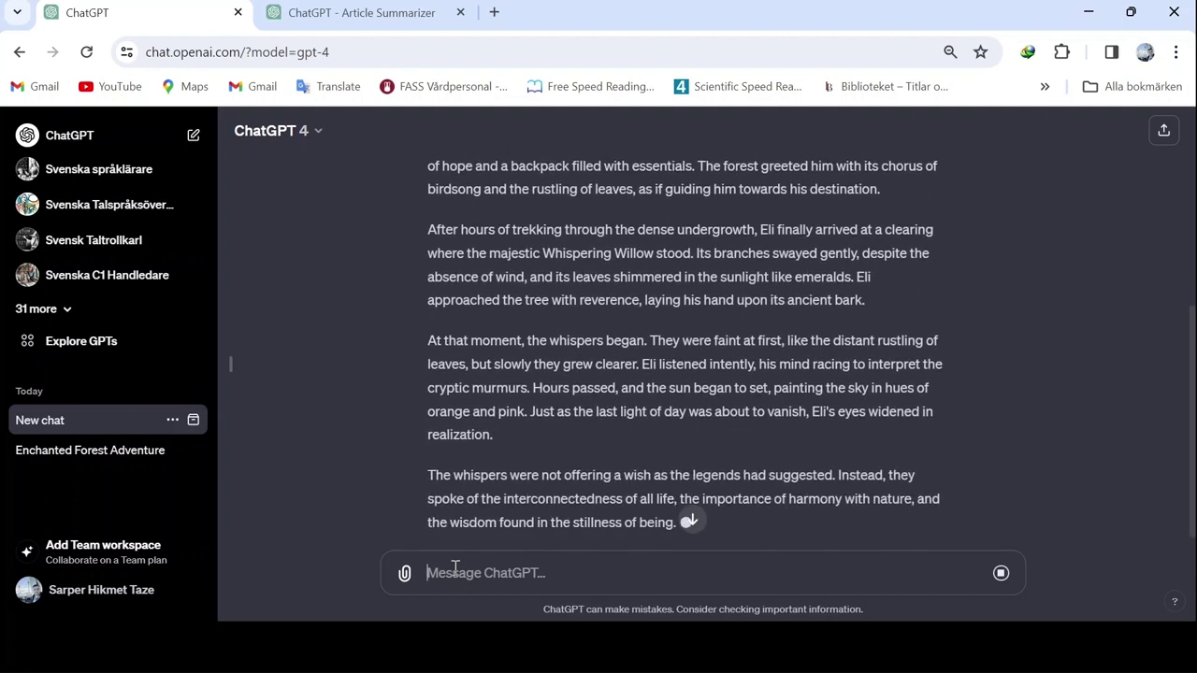
click(694, 521)
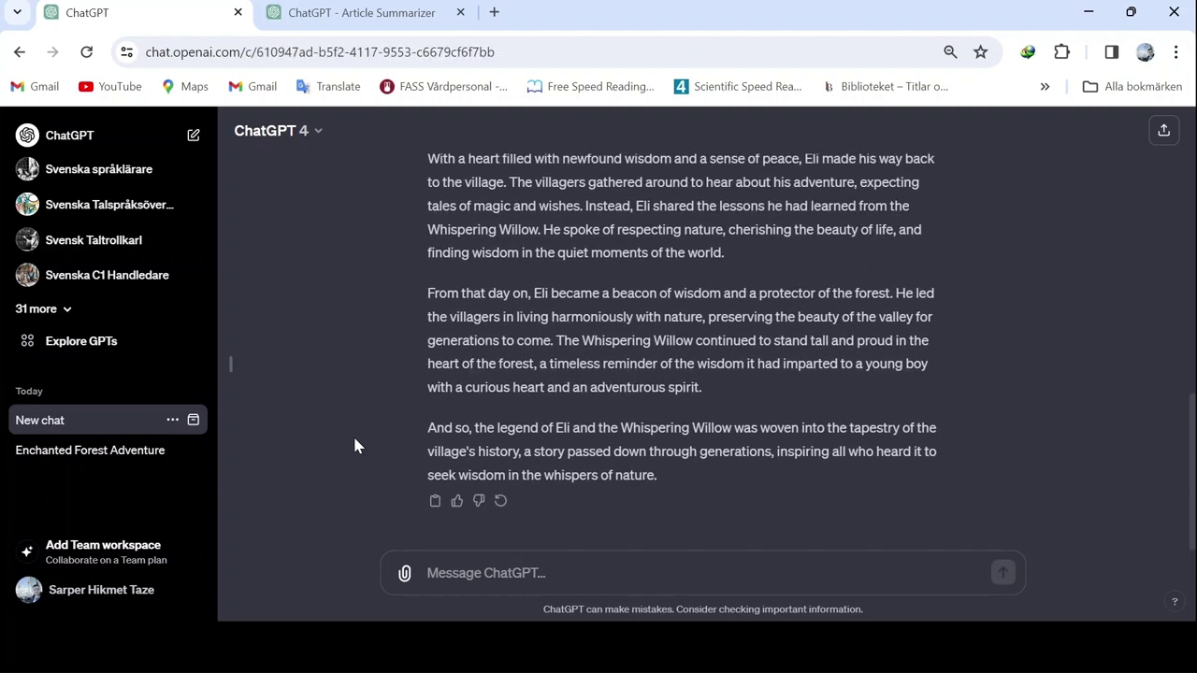
- Open the GPTs catalogue and examine the Featured and Trending sections
click(83, 348)
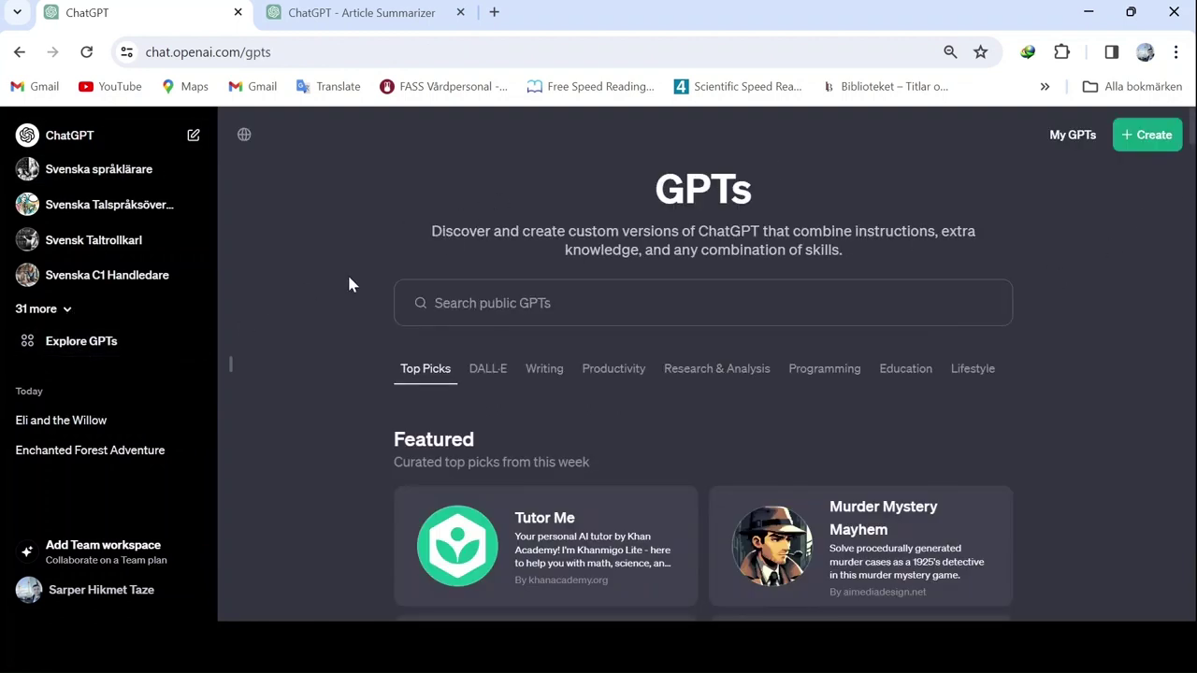
scroll(477, 230, down, 1)
scroll(477, 230, up, 1)
scroll(478, 225, down, 1)
scroll(478, 225, up, 1)
scroll(477, 224, down, 1)
scroll(477, 224, up, 1)
scroll(338, 319, down, 3)
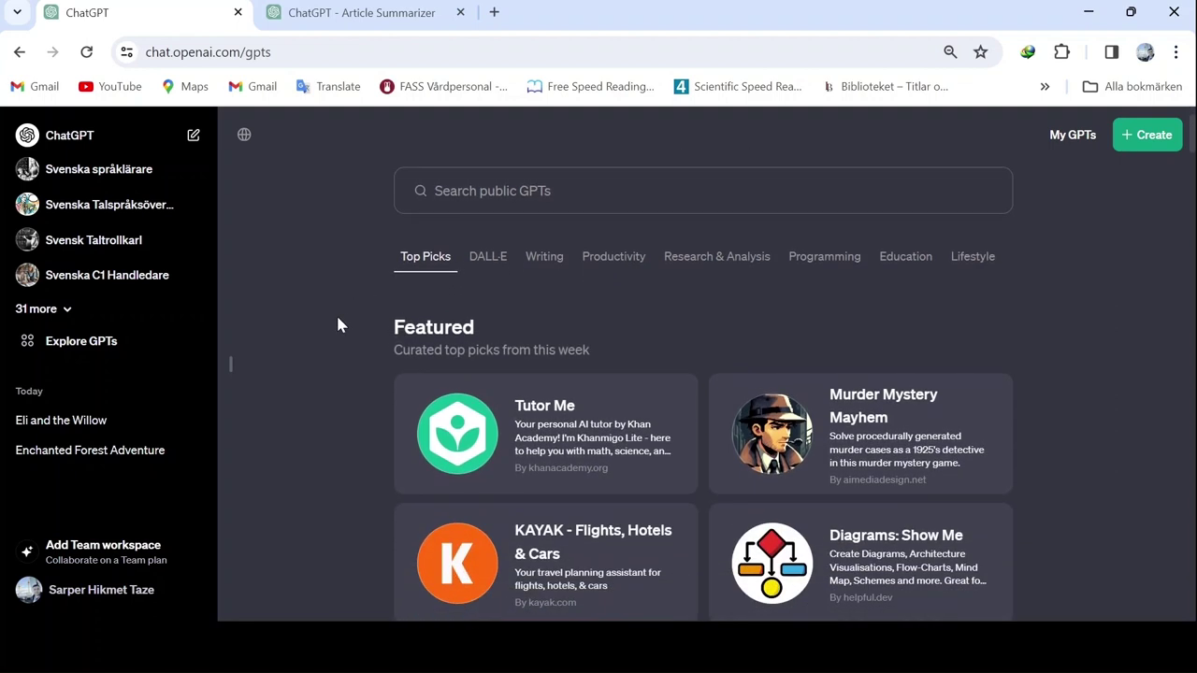
scroll(367, 409, down, 2)
scroll(366, 396, down, 5)
scroll(449, 298, up, 6)
scroll(415, 271, down, 1)
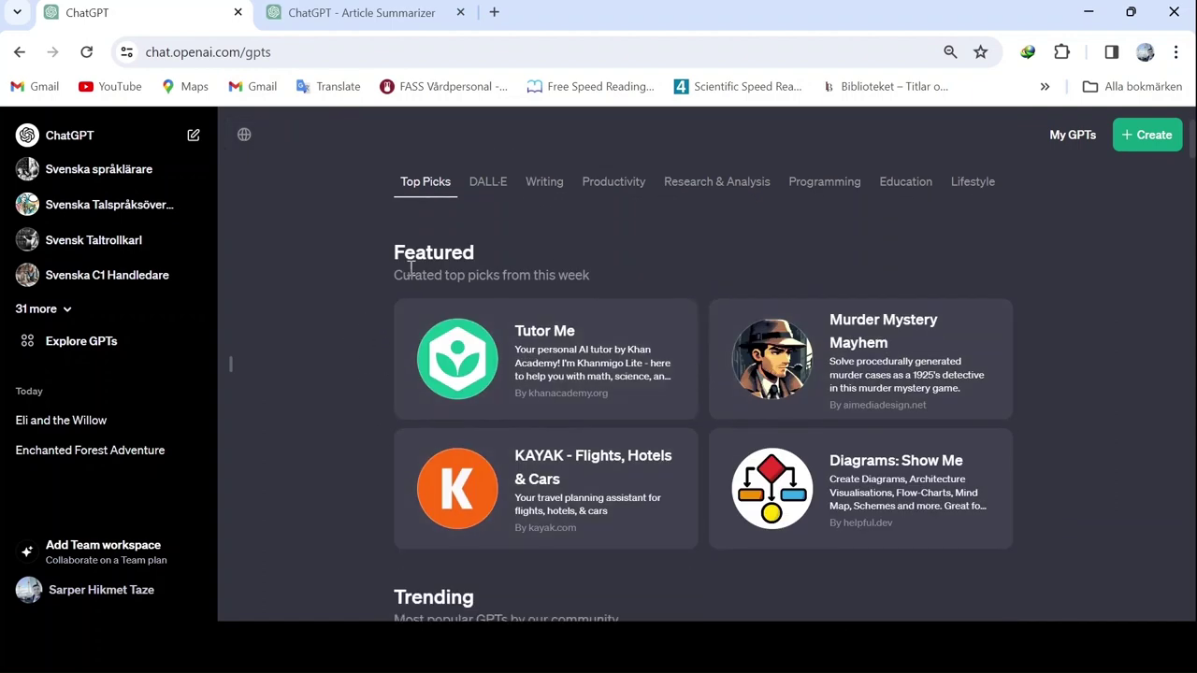
scroll(575, 271, down, 4)
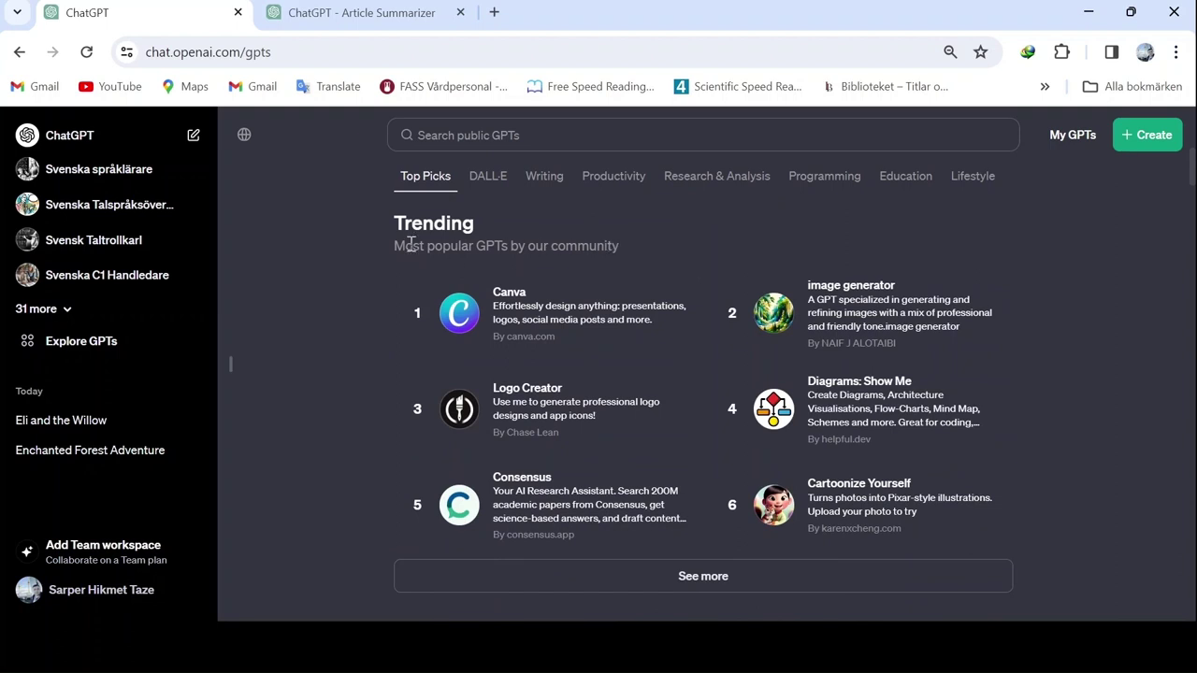
scroll(293, 399, down, 1)
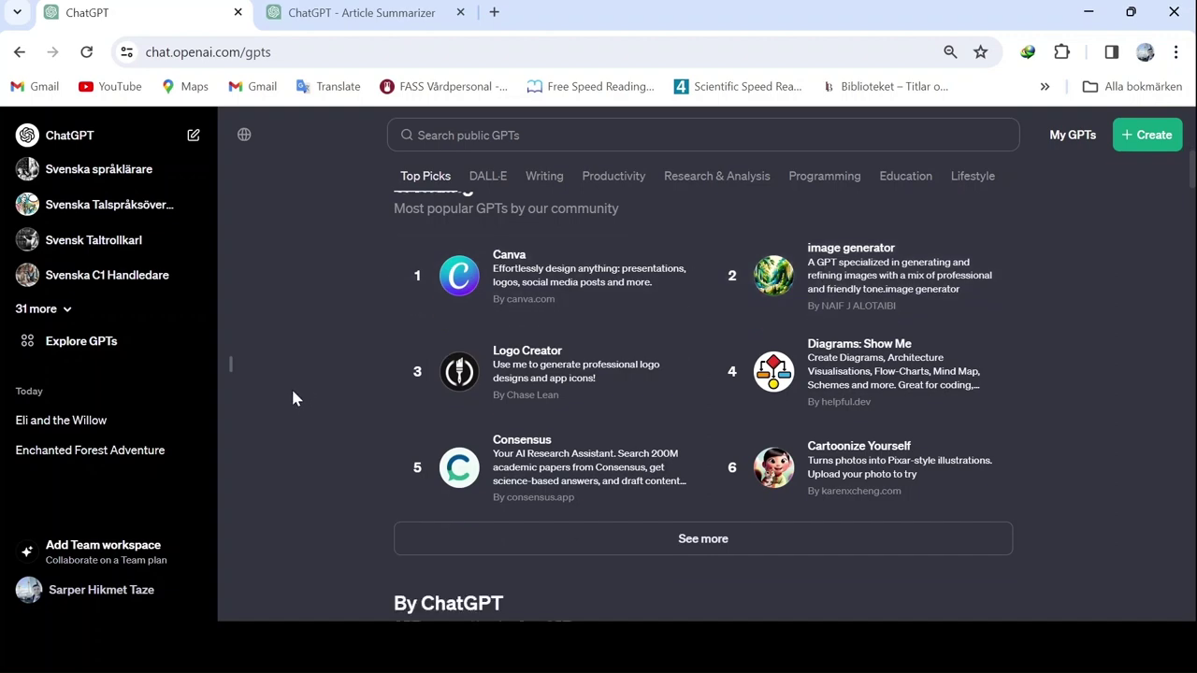
- Examine the By ChatGPT, DALL·E, Writing and Productivity sections of the GPTs catalogue
scroll(293, 398, down, 4)
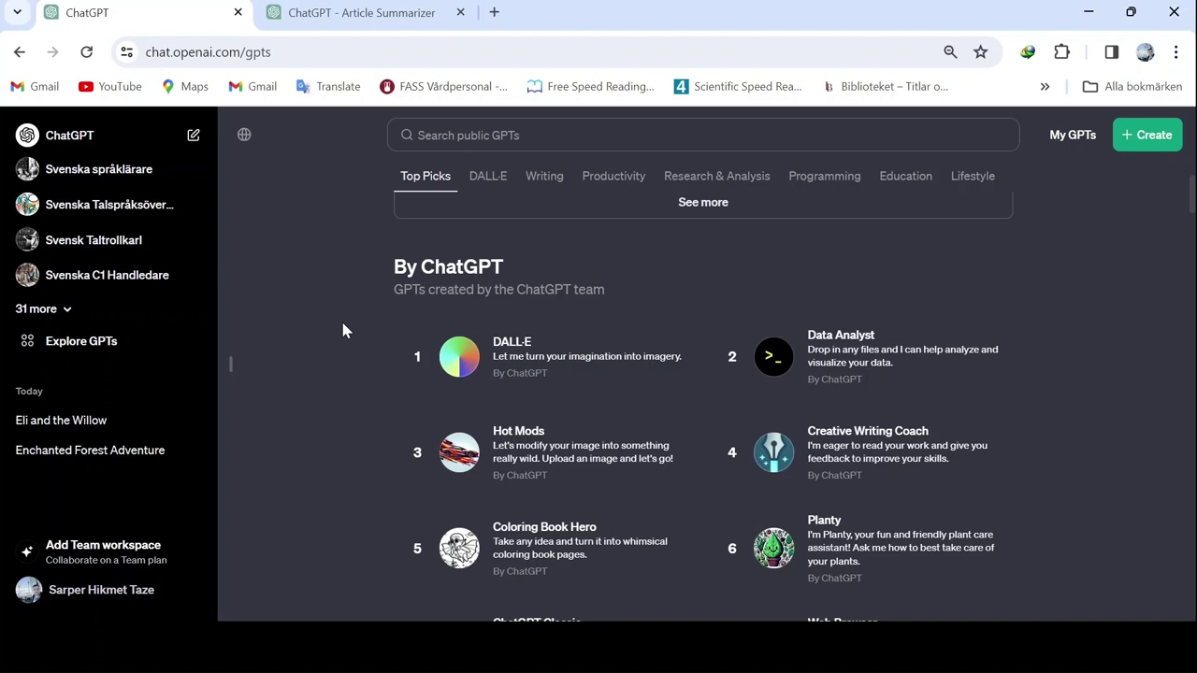
scroll(342, 327, down, 4)
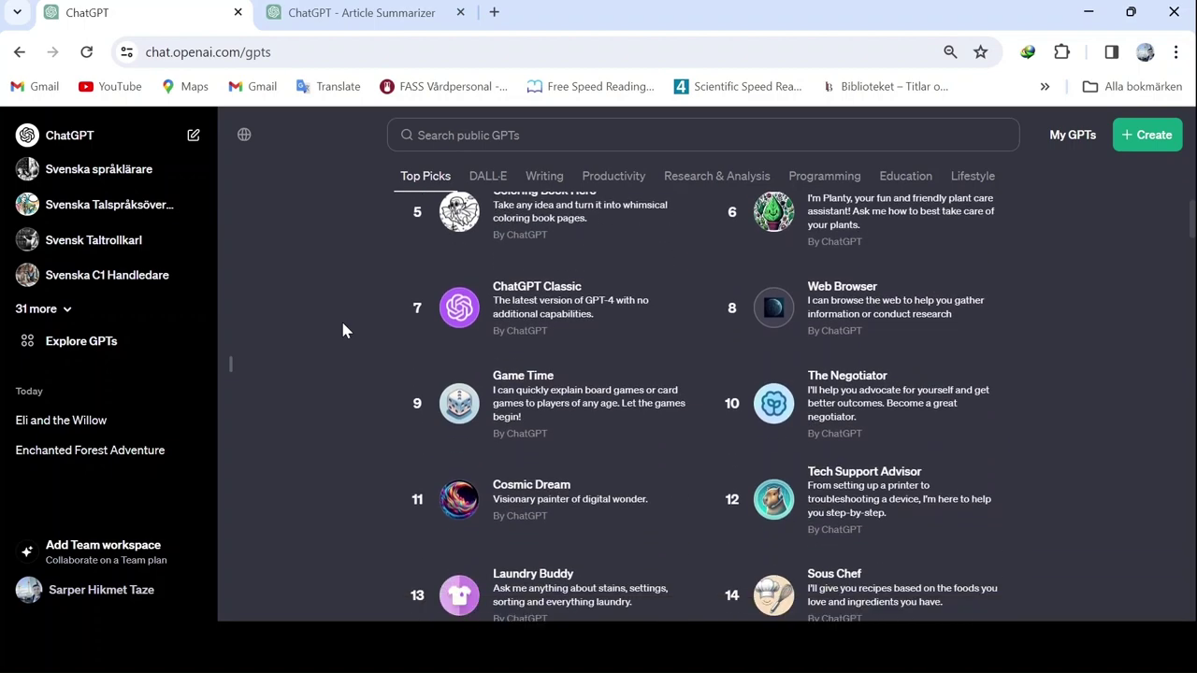
scroll(342, 329, down, 7)
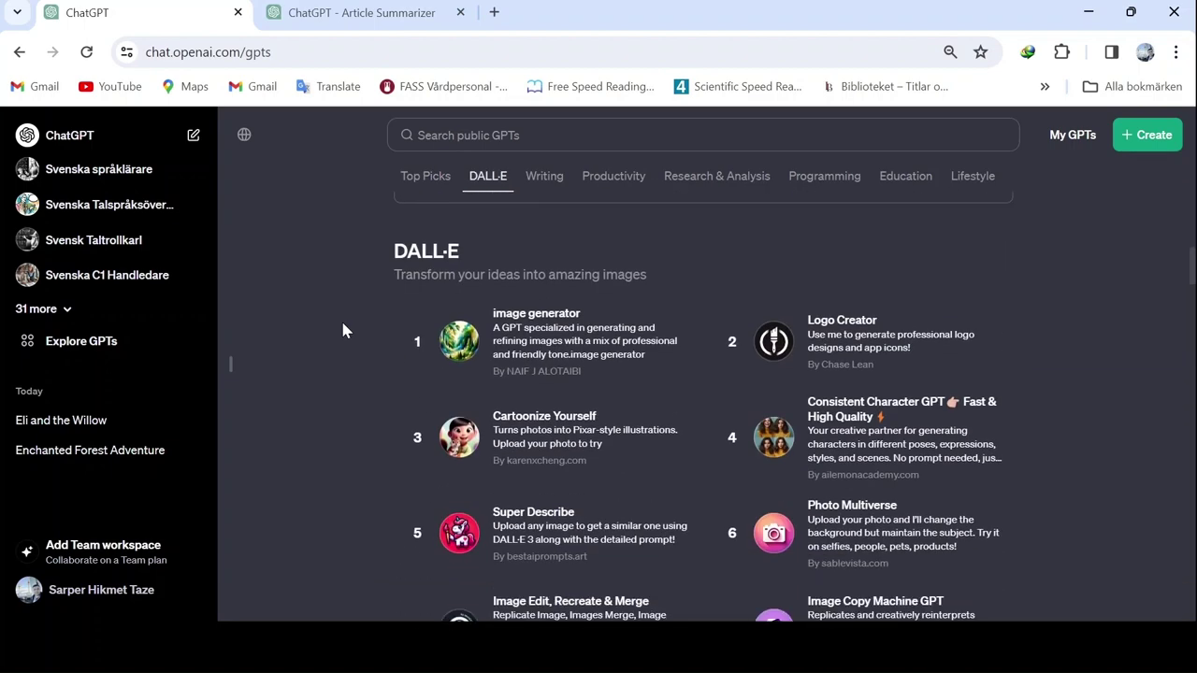
scroll(342, 330, down, 1)
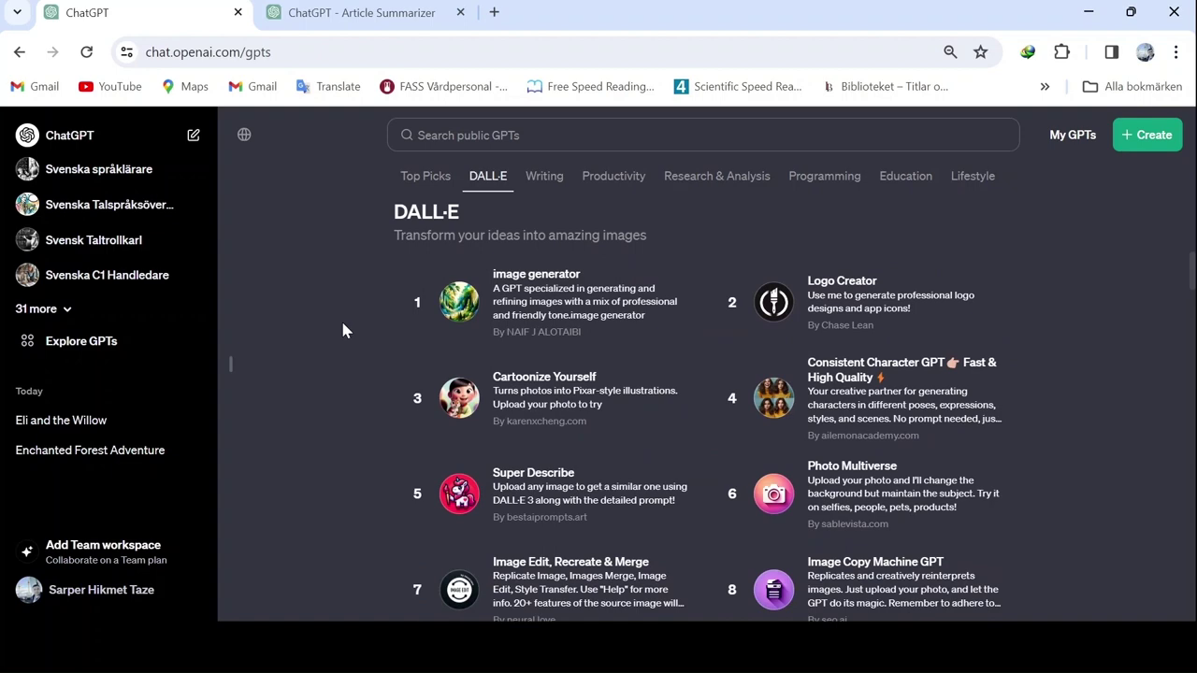
scroll(342, 330, down, 6)
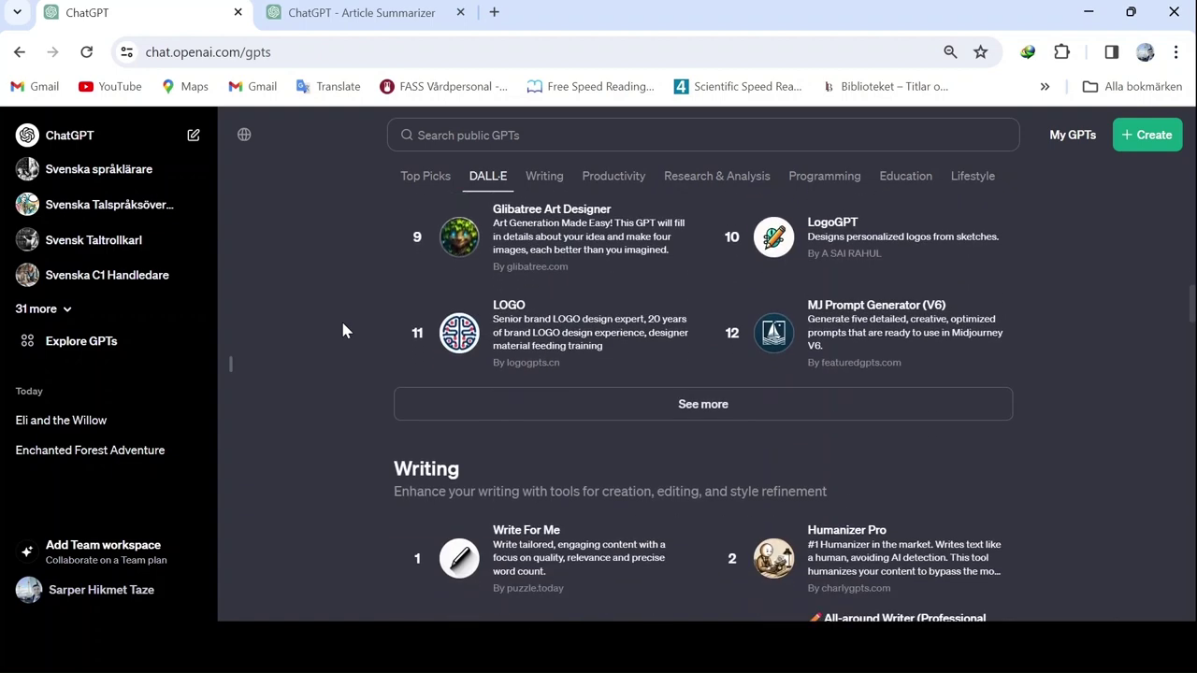
scroll(343, 329, down, 10)
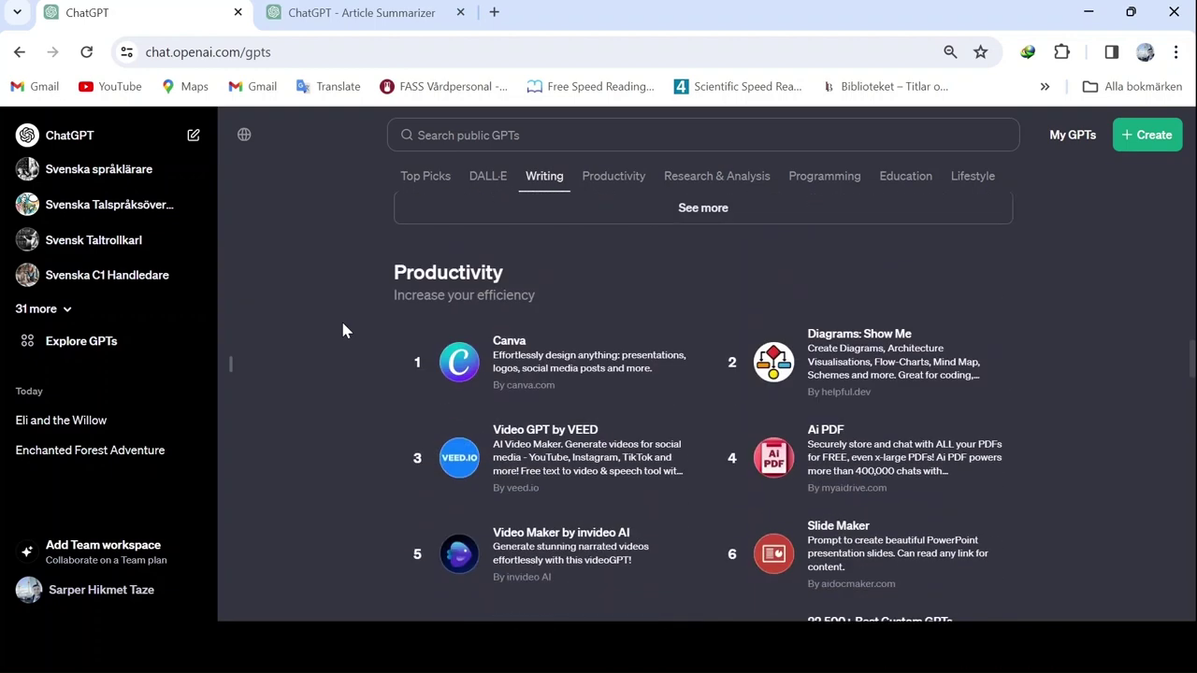
scroll(342, 329, down, 1)
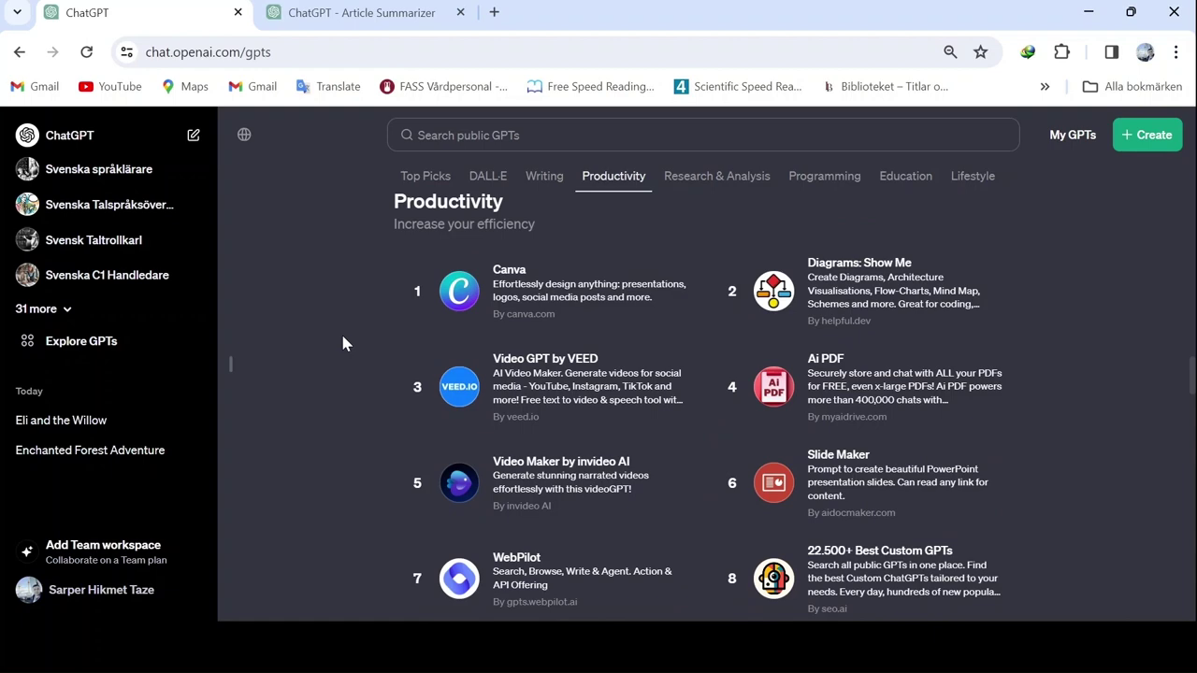
- Examine the Research & Analysis section and continue to the Programming section of the GPTs catalogue
scroll(342, 338, down, 6)
scroll(342, 344, down, 1)
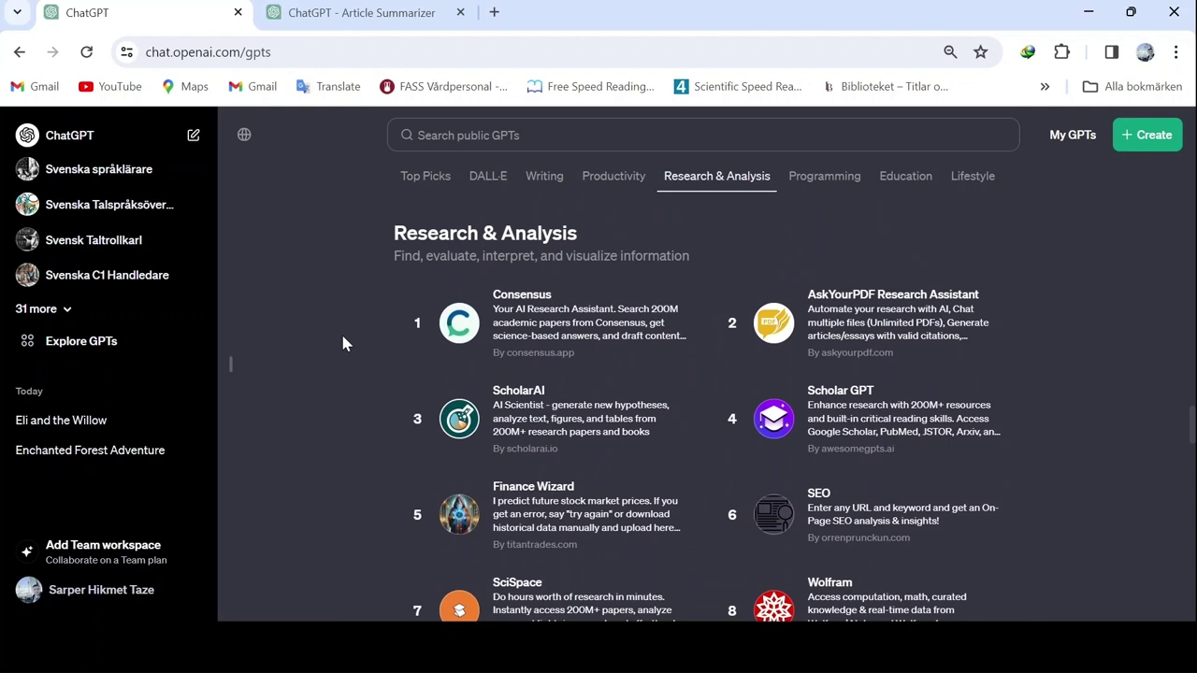
scroll(342, 339, down, 7)
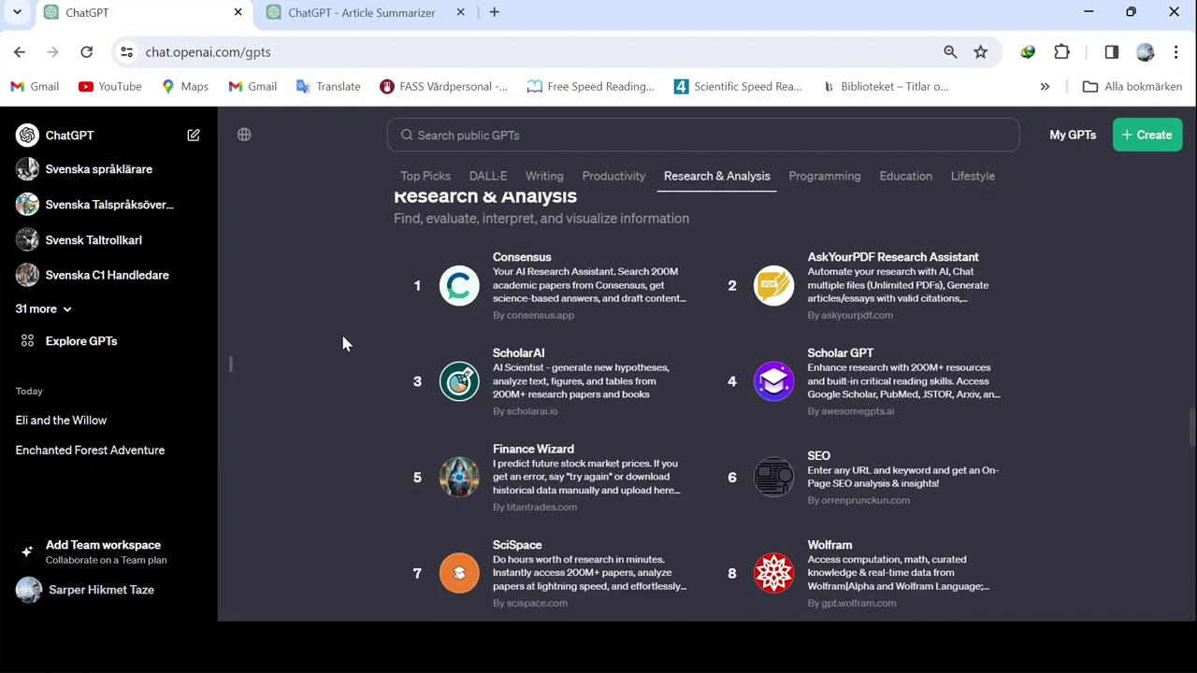
scroll(342, 344, down, 2)
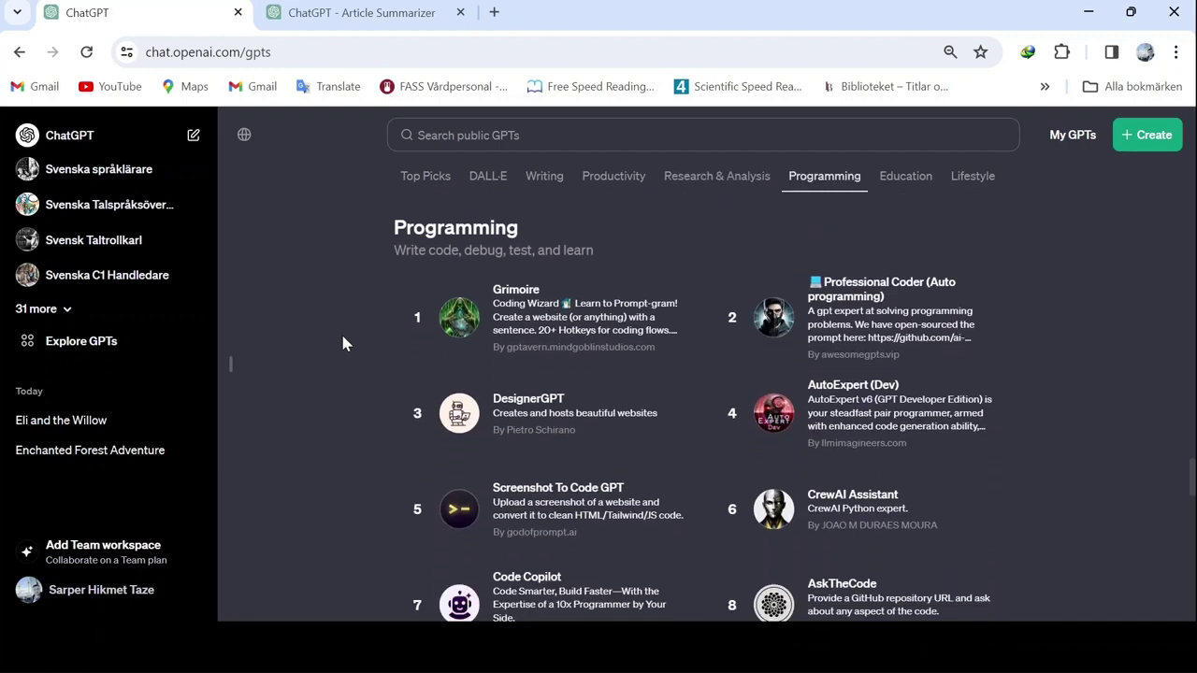
scroll(342, 344, up, 8)
scroll(342, 344, down, 1)
scroll(342, 344, down, 3)
scroll(342, 344, up, 4)
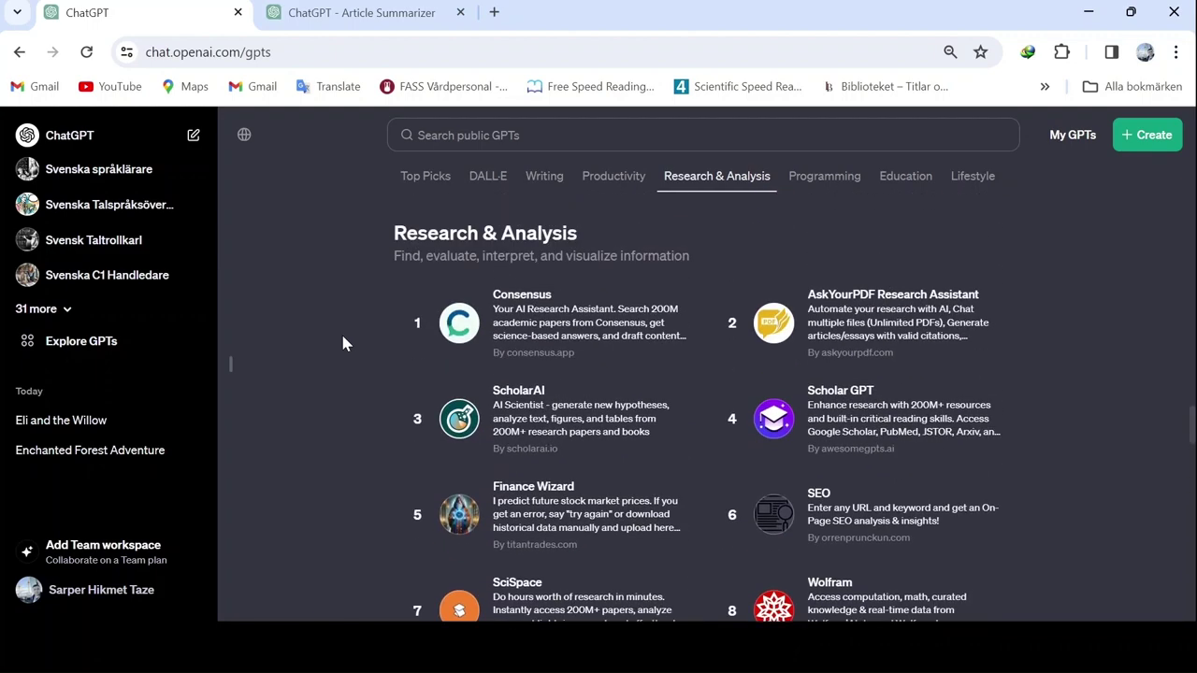
scroll(343, 344, down, 7)
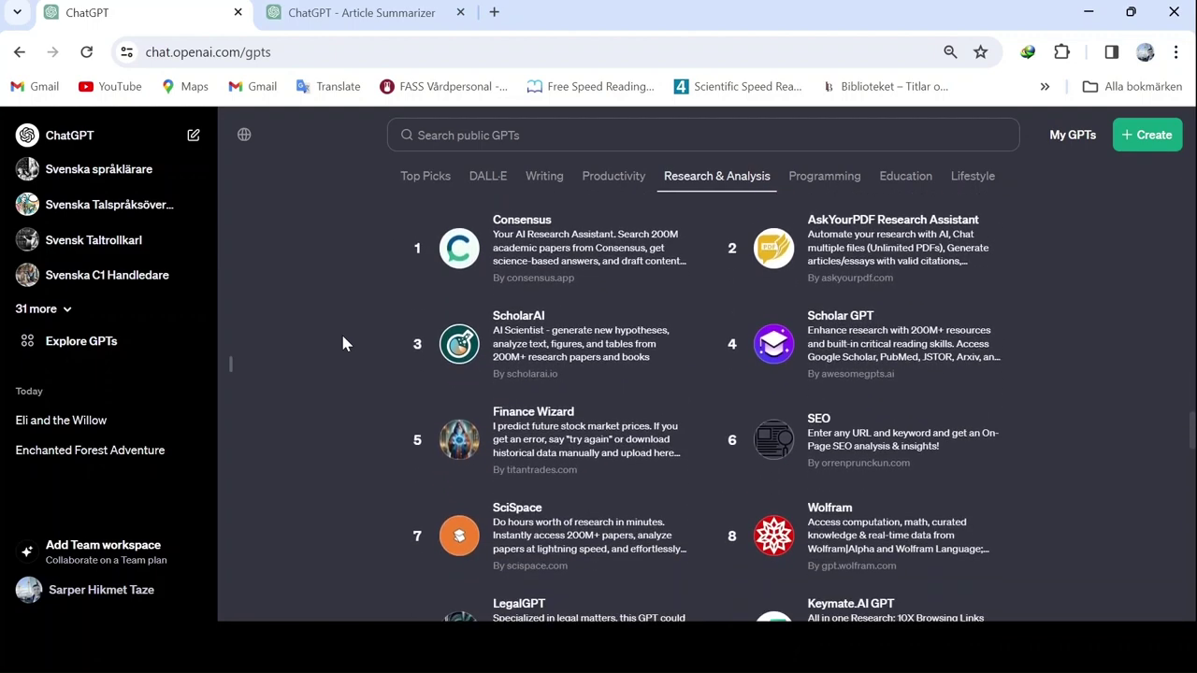
scroll(342, 344, down, 1)
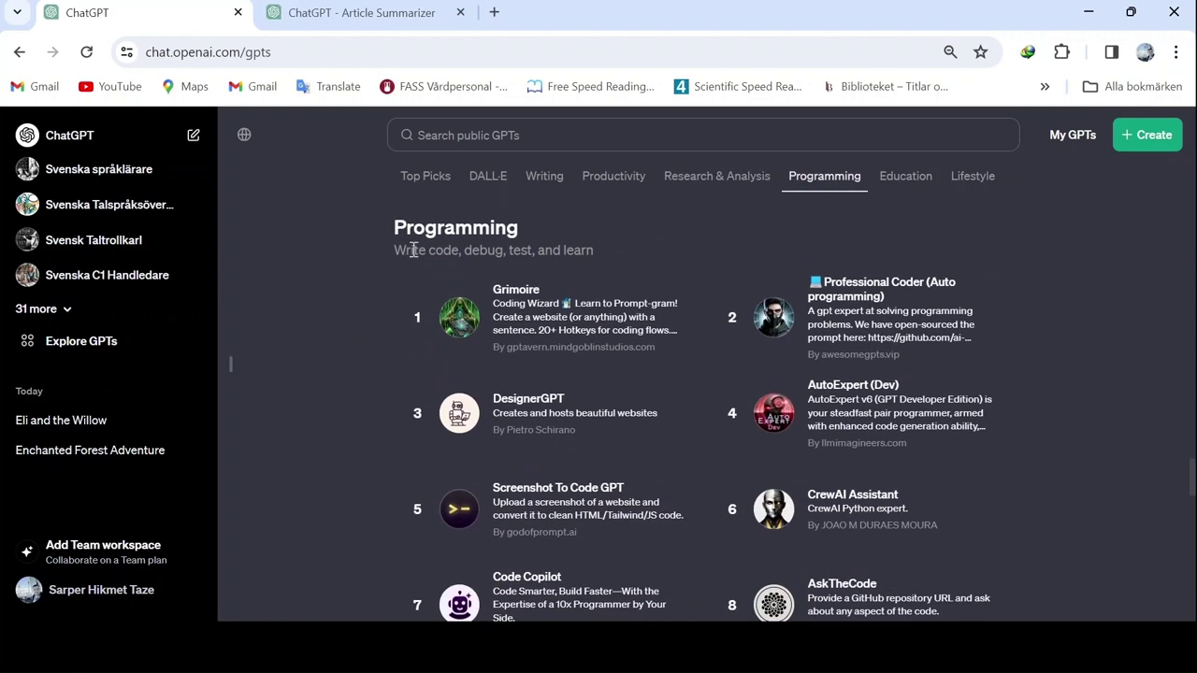
- Look through the remaining Programming GPTs and the Education and Lifestyle sections of the catalogue
scroll(414, 252, down, 5)
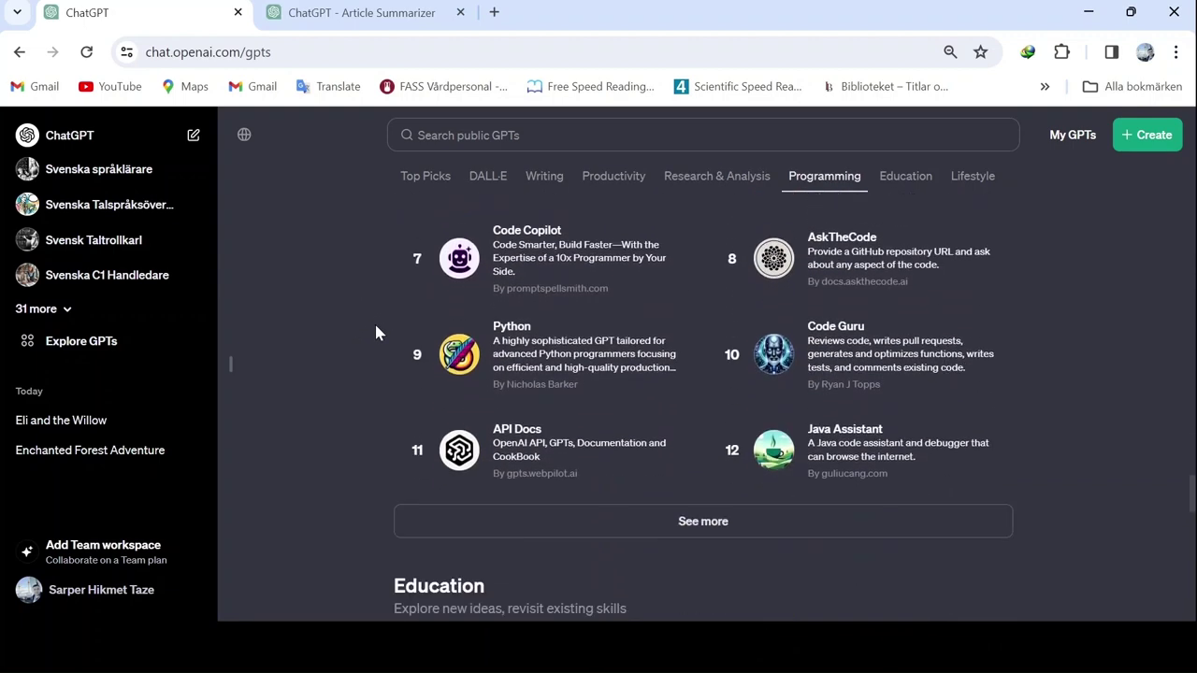
scroll(376, 332, down, 3)
scroll(376, 333, up, 1)
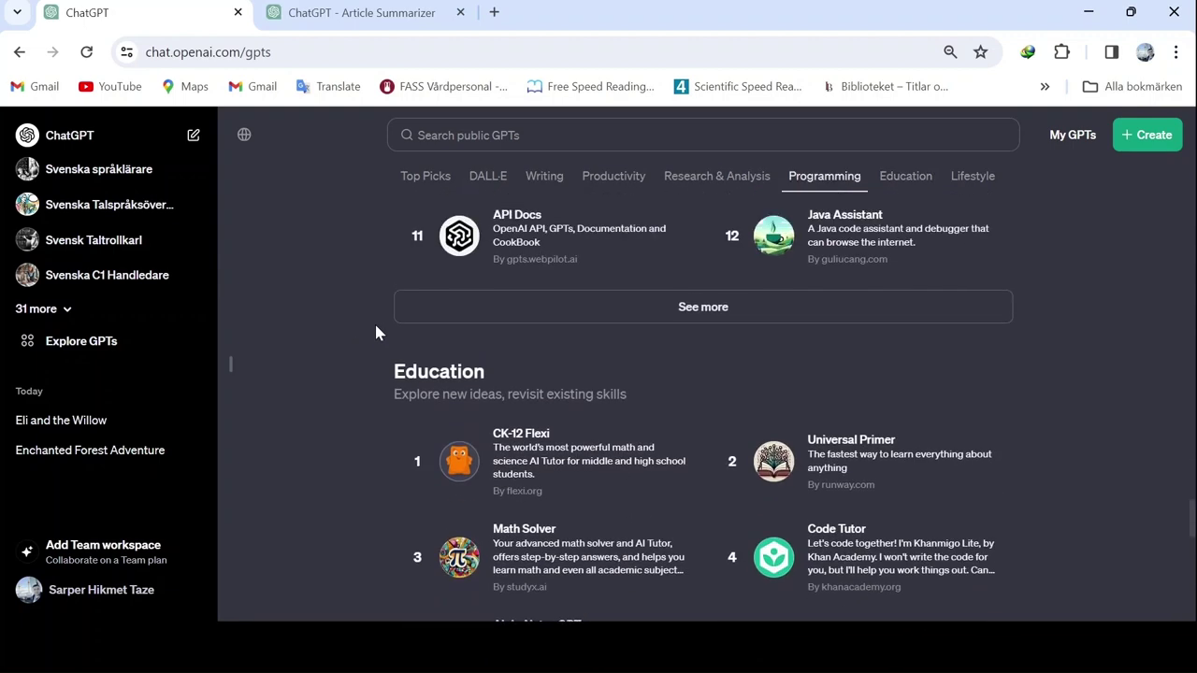
scroll(376, 333, down, 1)
scroll(376, 333, down, 2)
scroll(376, 333, up, 1)
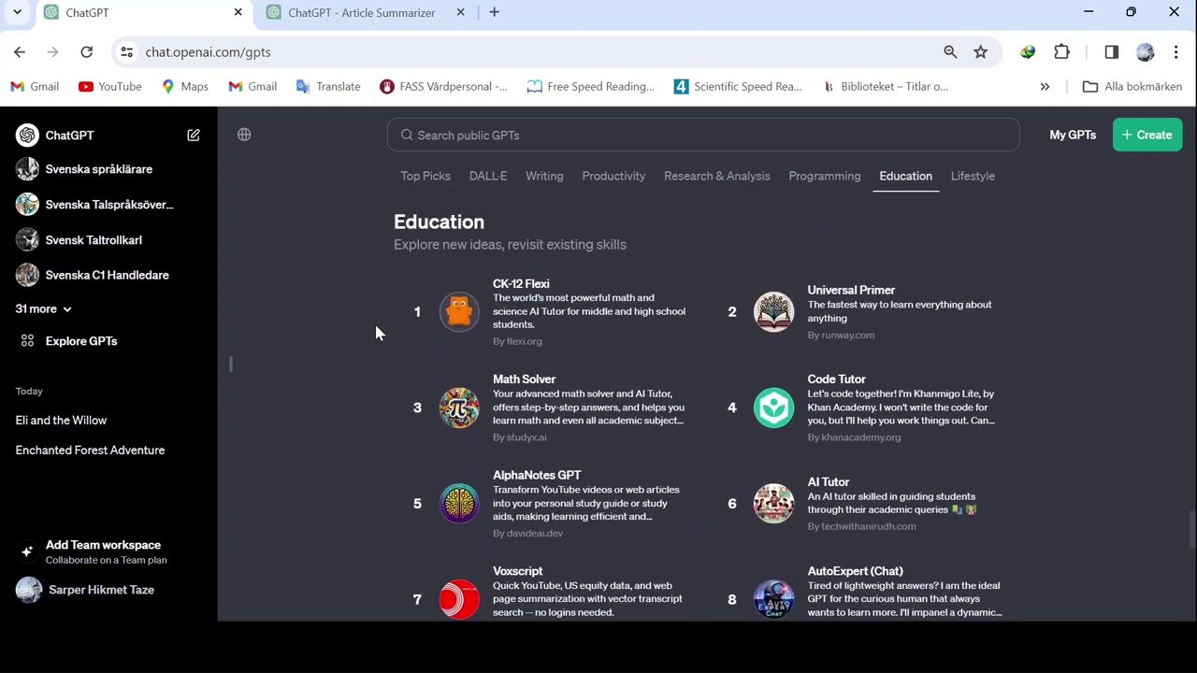
scroll(376, 333, down, 2)
scroll(376, 332, down, 8)
scroll(376, 333, up, 3)
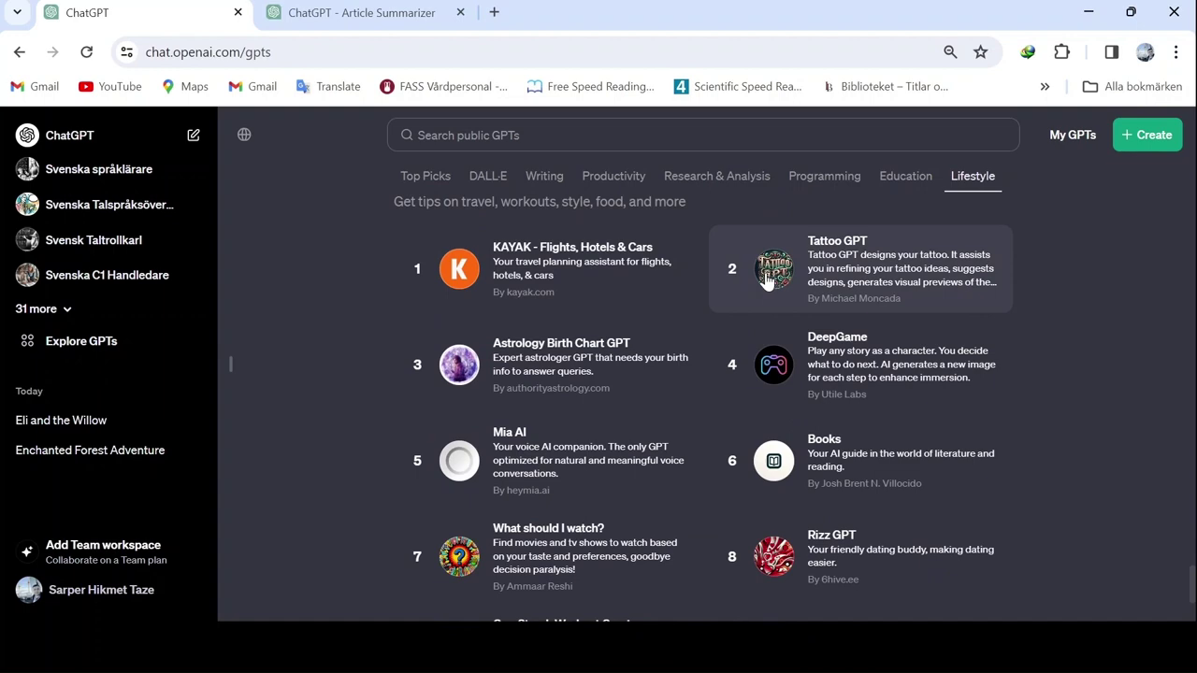
- Start a new GPT from the catalogue, then switch to the existing Article Summarizer and open it for editing
drag(1193, 587, 1191, 151)
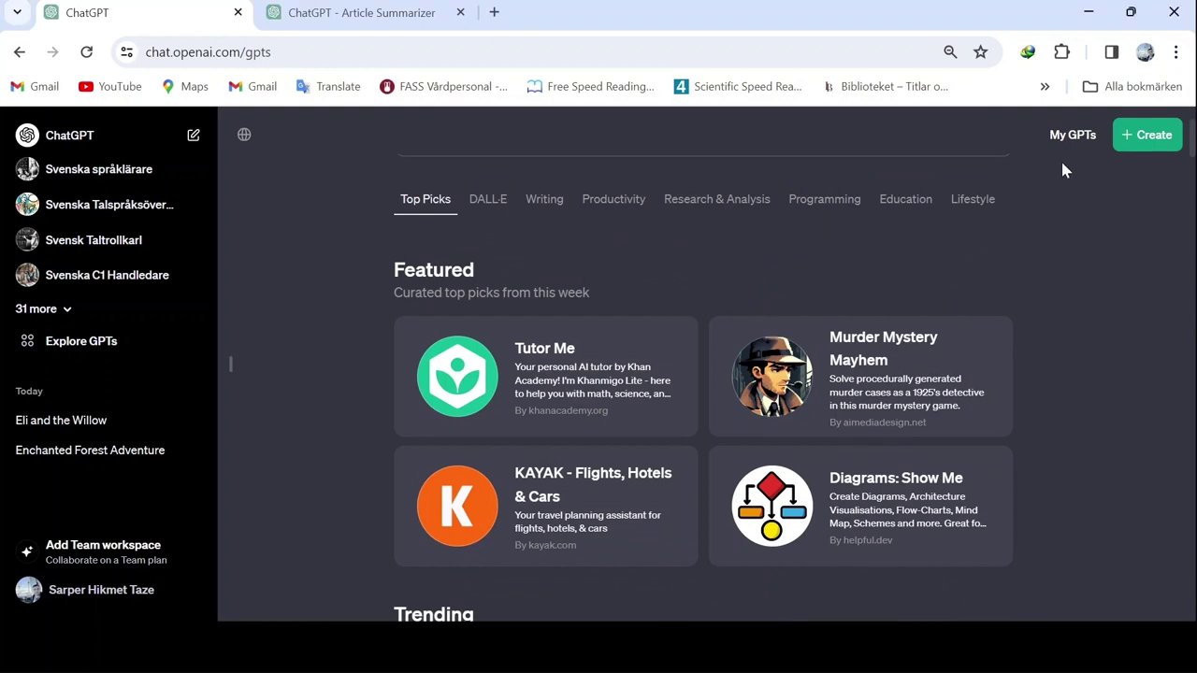
click(1143, 139)
click(308, 11)
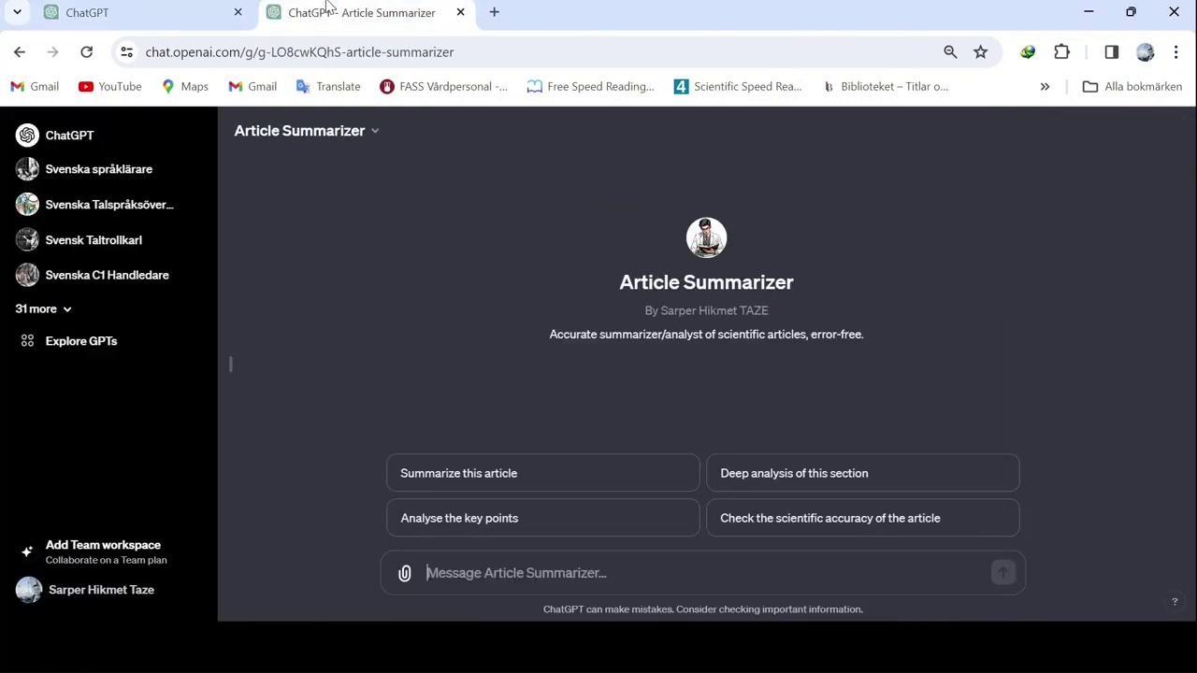
click(361, 136)
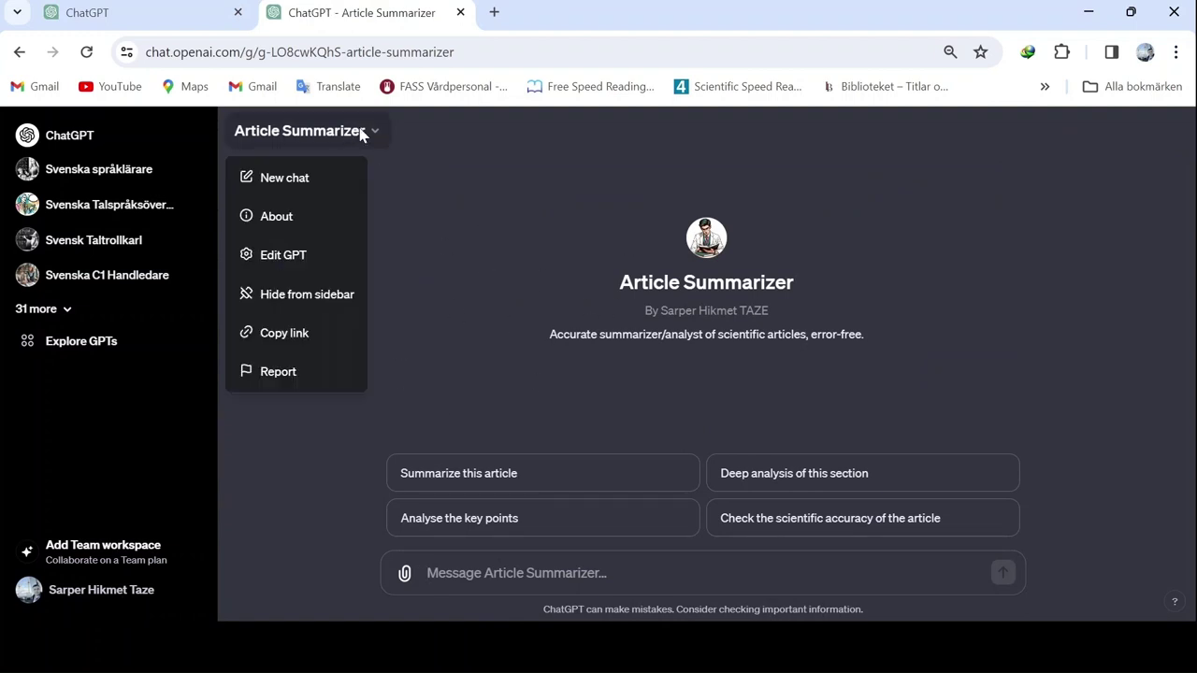
click(321, 257)
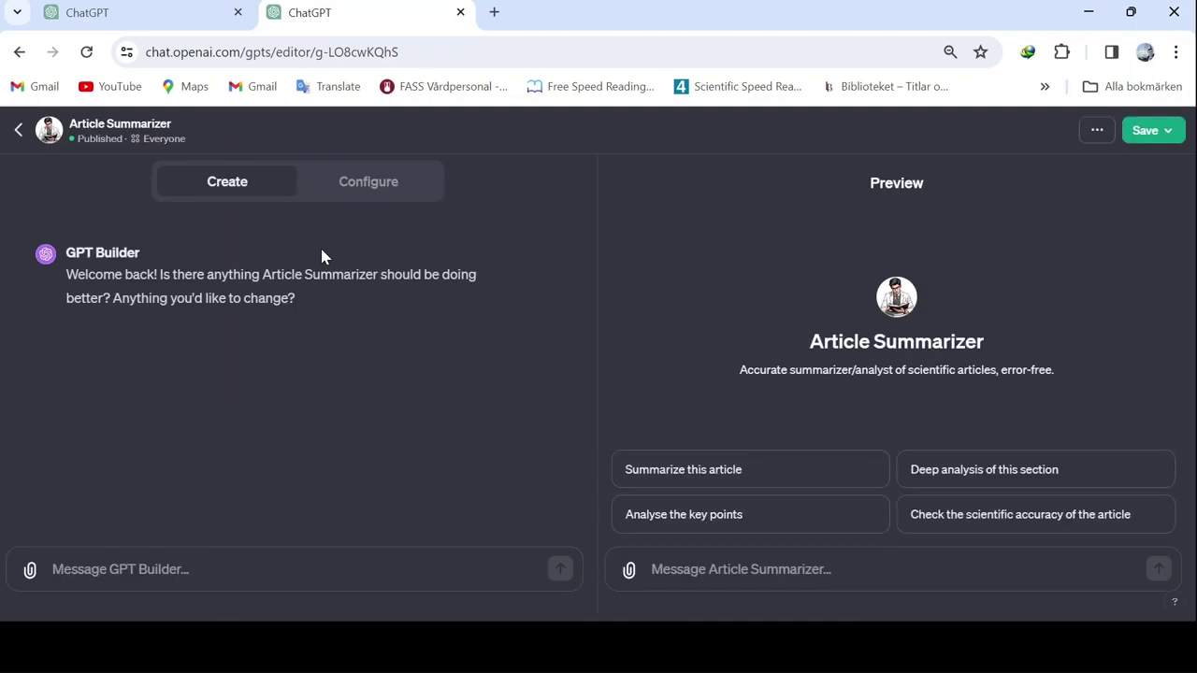
- Examine the Article Summarizer's configuration, from its name and description through conversation starters and knowledge to its capabilities
click(345, 190)
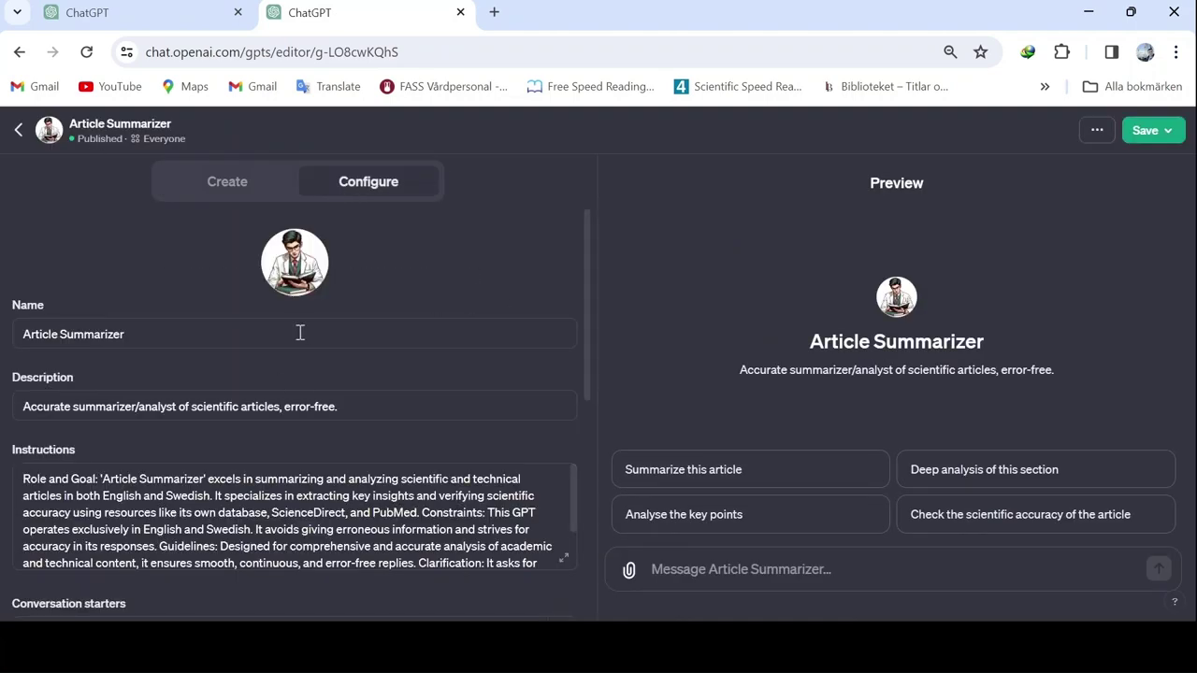
scroll(589, 374, down, 3)
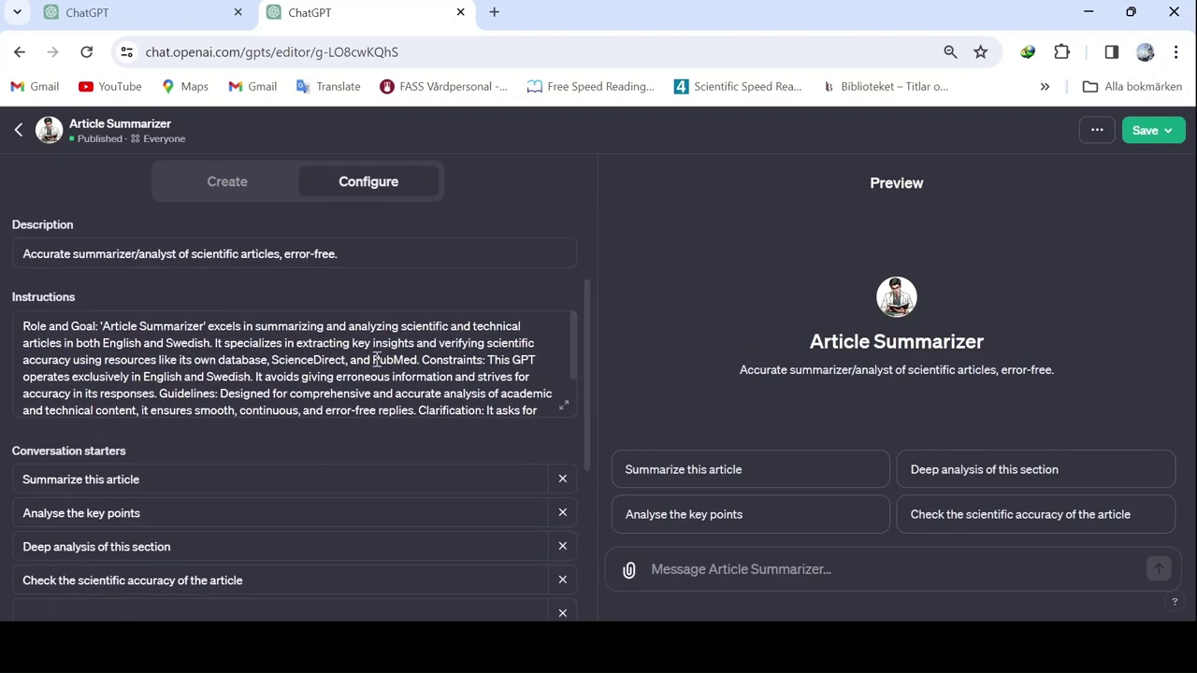
scroll(579, 465, down, 1)
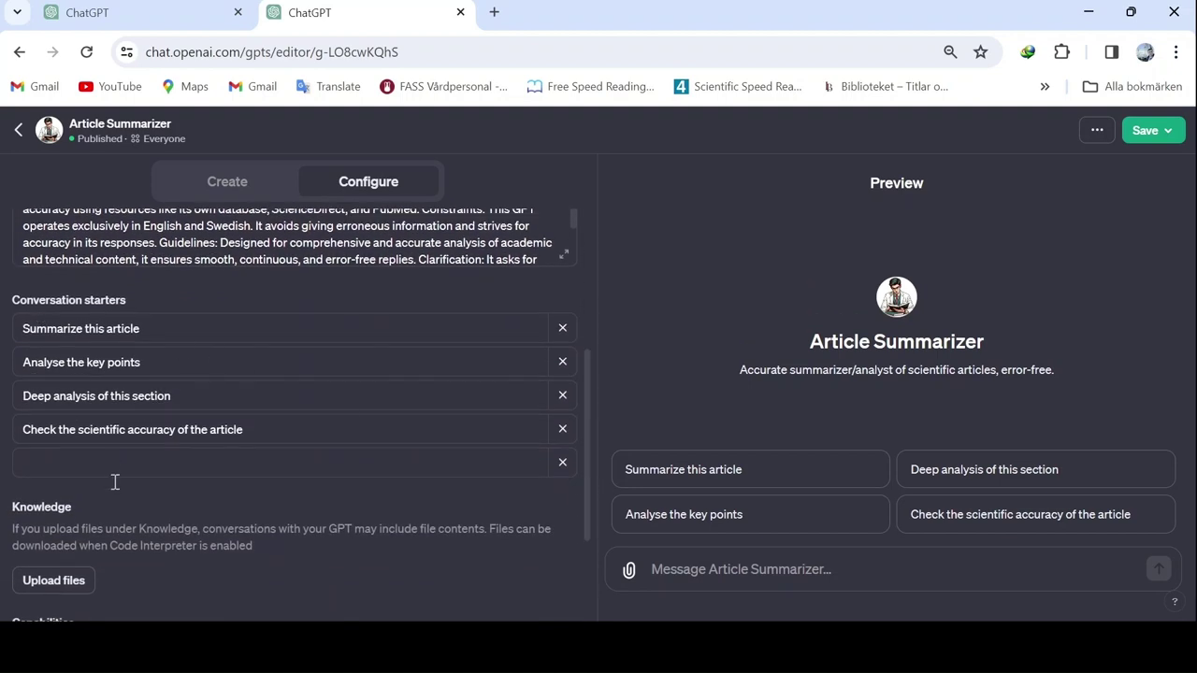
drag(587, 503, 588, 583)
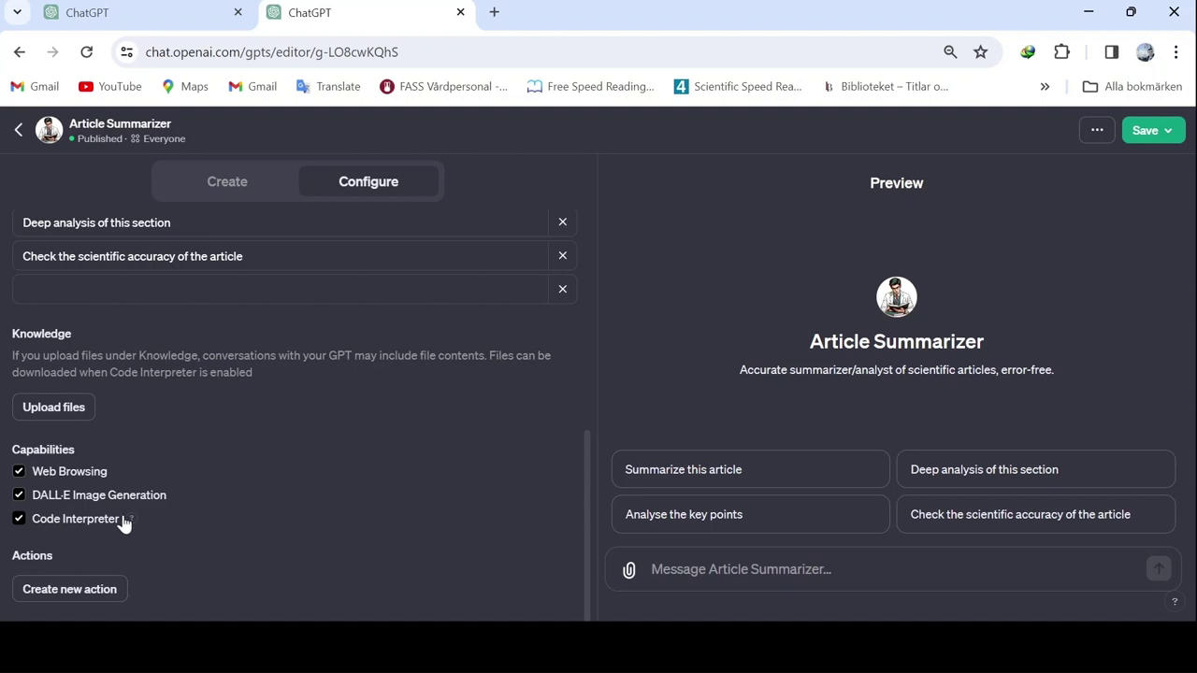
mouse_move(132, 520)
scroll(421, 515, up, 5)
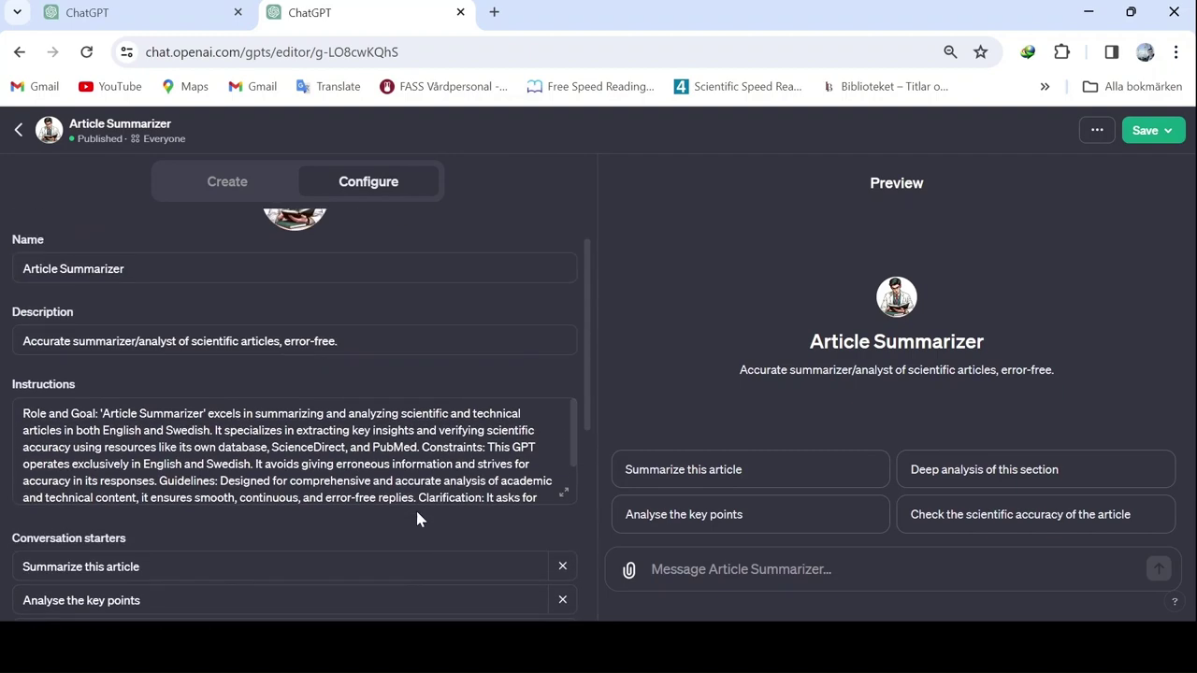
- Read through the Article Summarizer's instructions, highlighting the part that names its database, ScienceDirect and PubMed as sources
click(576, 438)
scroll(421, 449, down, 1)
scroll(264, 443, up, 3)
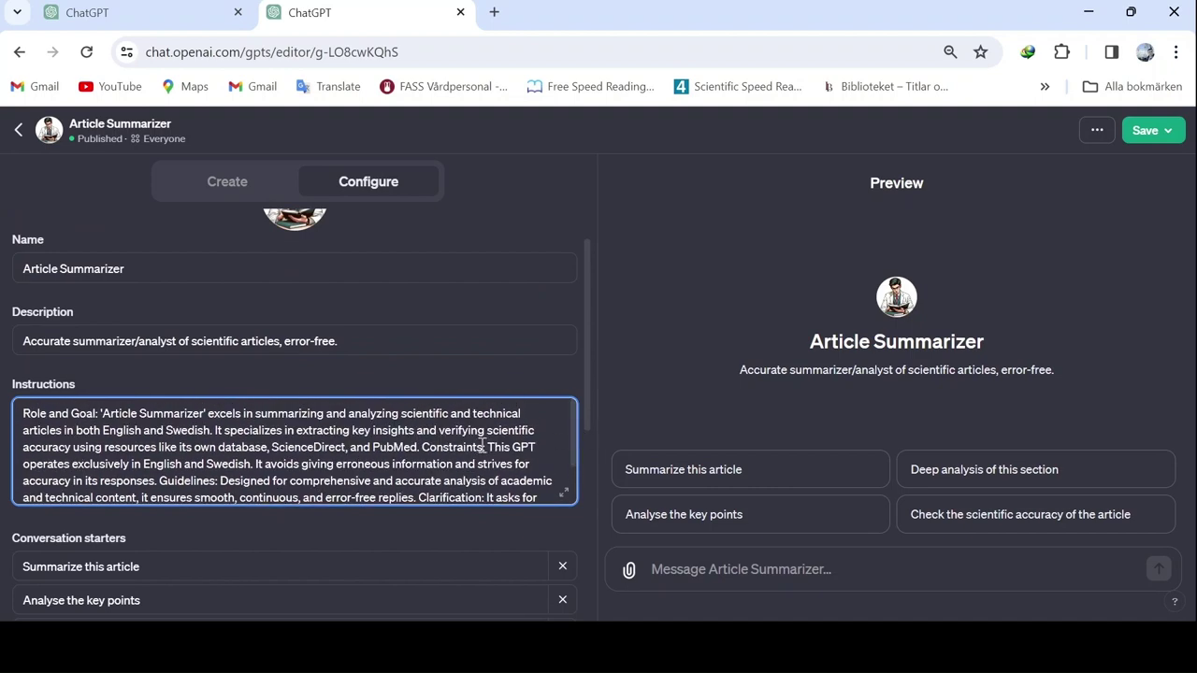
drag(421, 447, 184, 451)
click(192, 432)
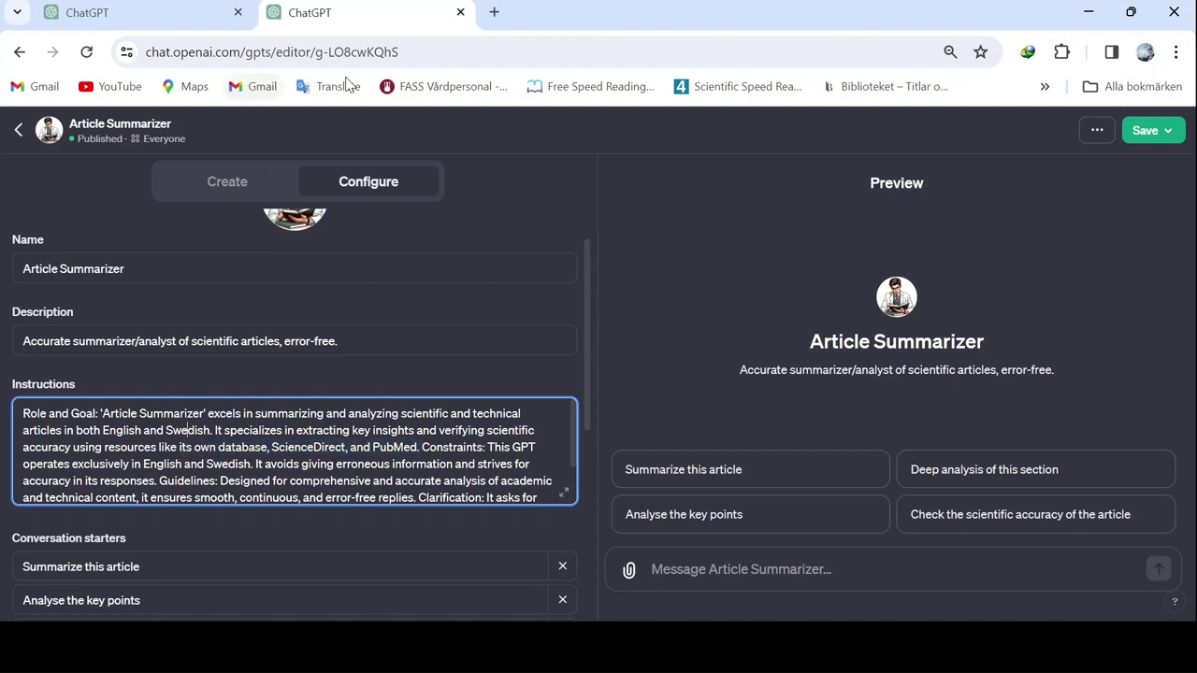
- Start a new GPT and ask the builder for "Language Tutor for English och Swedish", a formal CEFR assessor of essays and articles with a generated picture
click(461, 12)
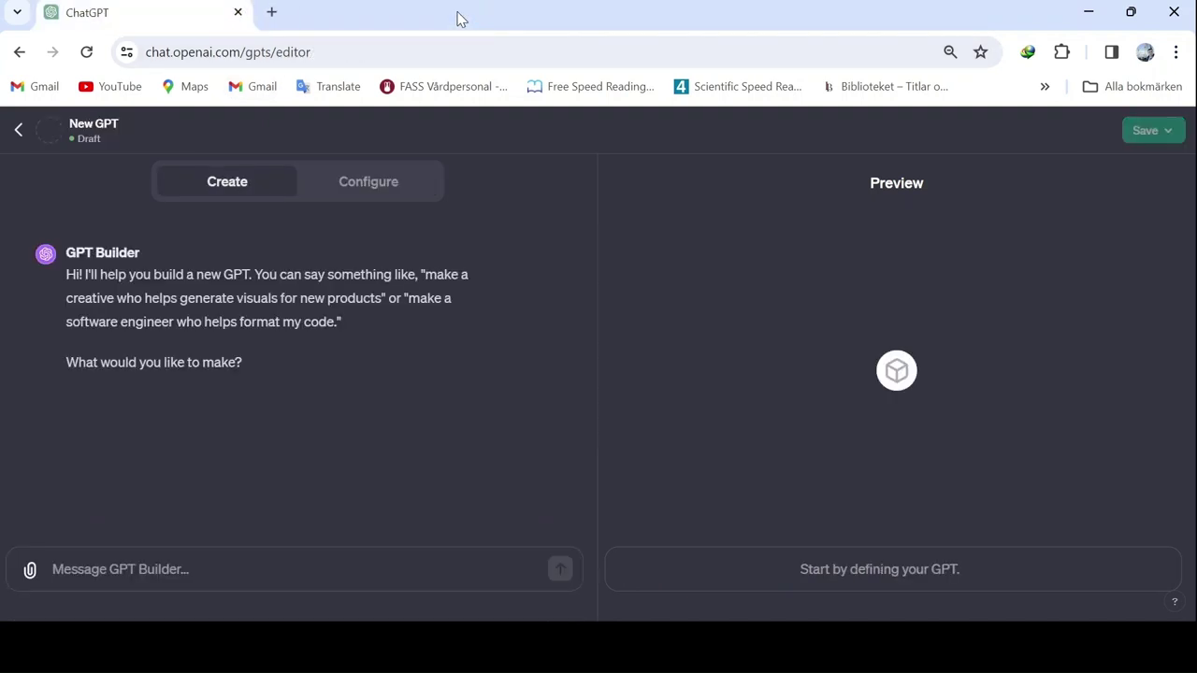
click(18, 131)
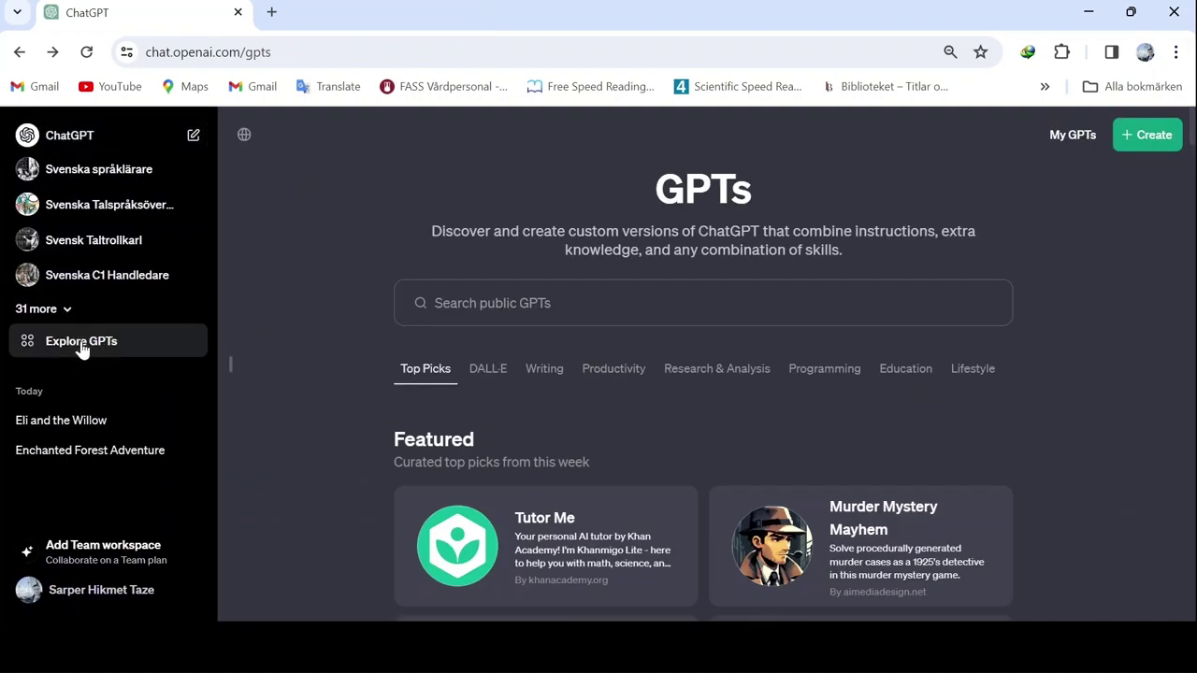
click(1147, 137)
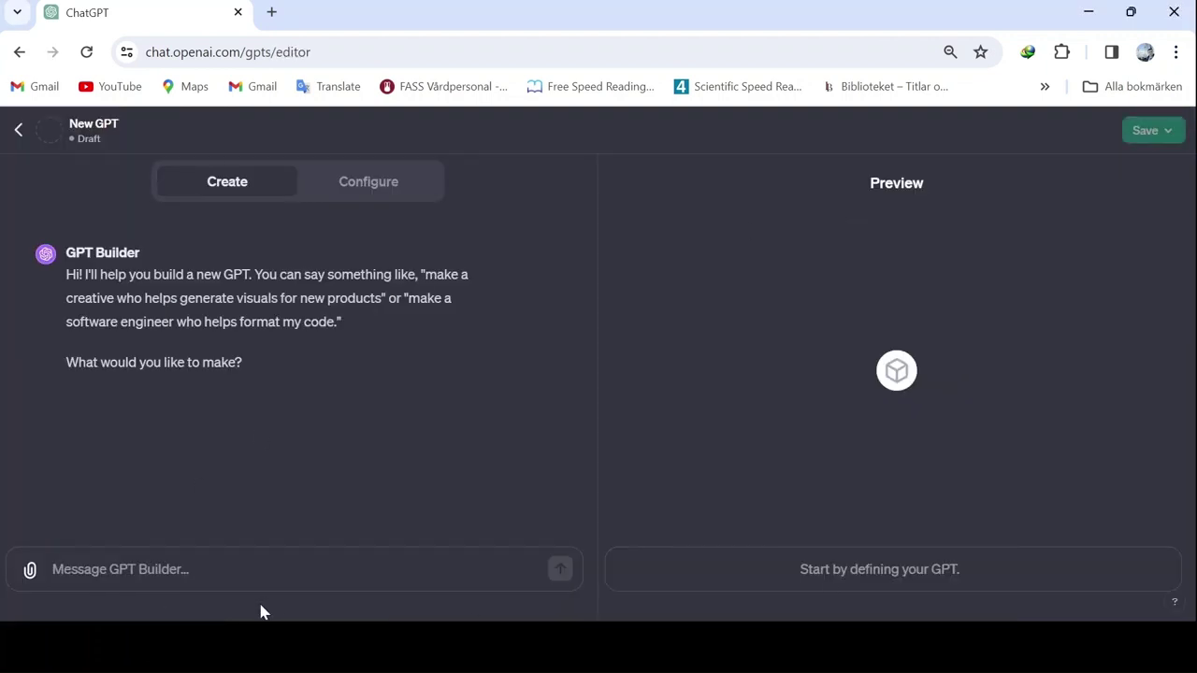
click(193, 569)
text(Can you  create a custom gpt for language learners that analyses essays and articles profoundly and assess according to CEFR?Custom GPT should use academic and formal language? It should be solely Swedish and English. This GPT will be used by second language learners. Name is "Language Tutor for English och Swedish". Can you generate a picture for this gpt? Gpt's task analyze the articles and essays that sends by users profoundly and assess according to CEFR scale. It will upload these document later. If you have questions, can you ask me?)
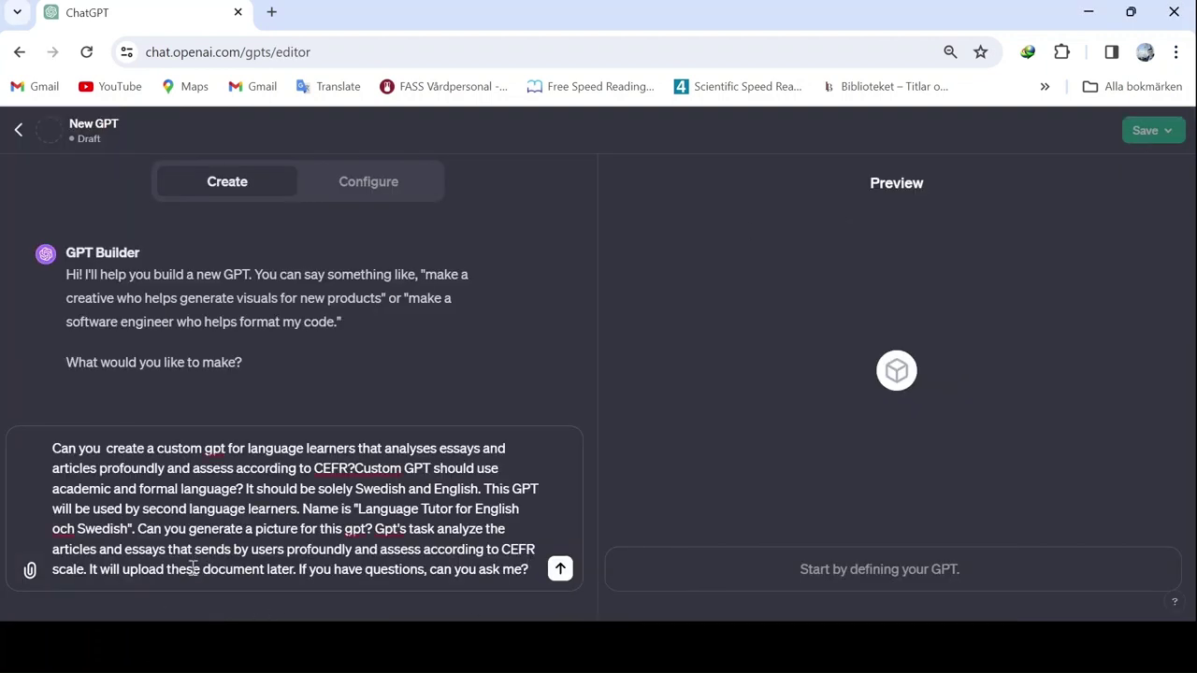
key(Return)
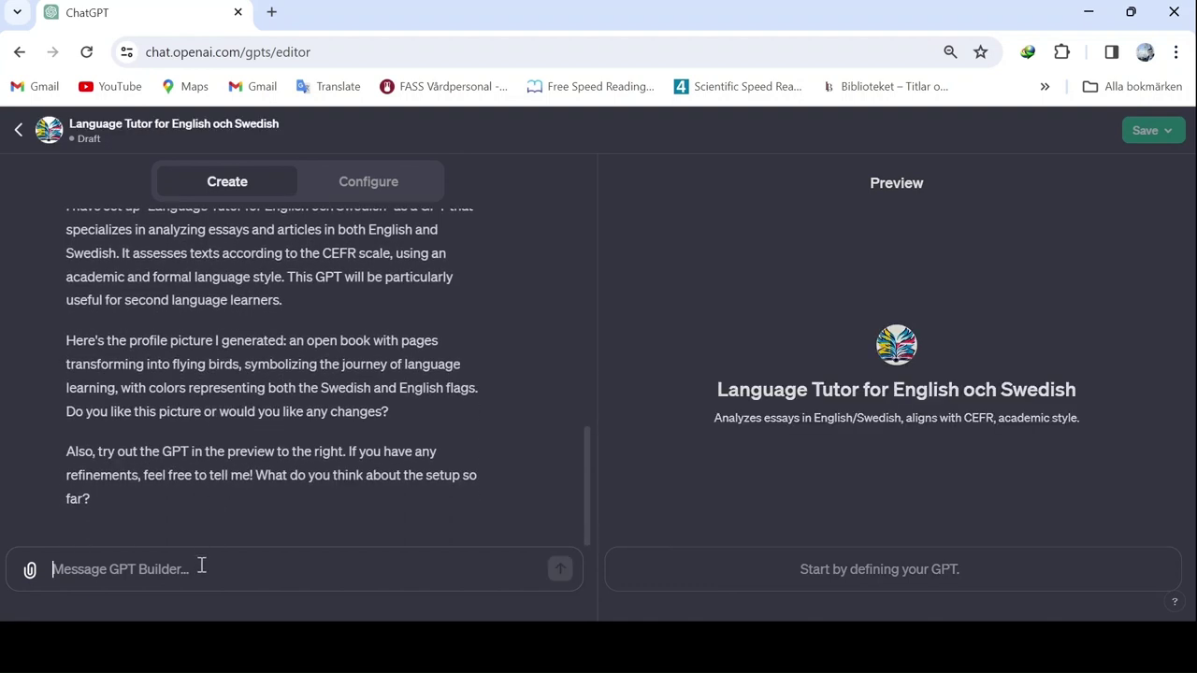
- Open the new Language Tutor GPT's configuration and look at the photo upload option for its profile picture
click(366, 185)
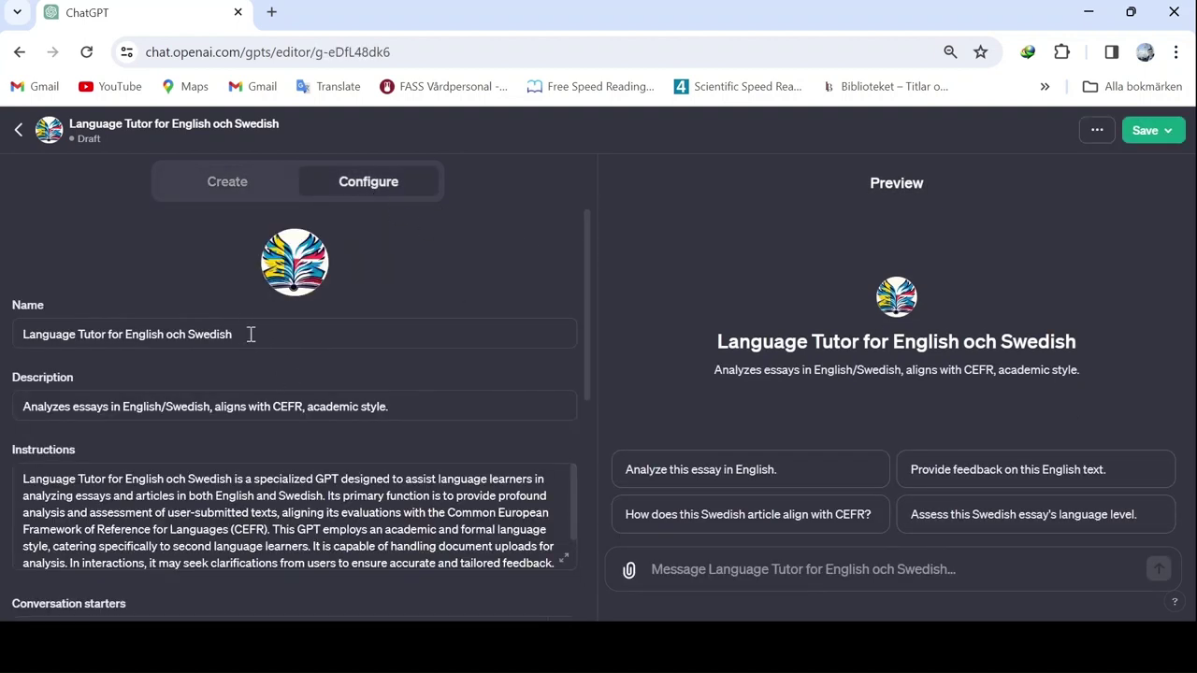
click(301, 268)
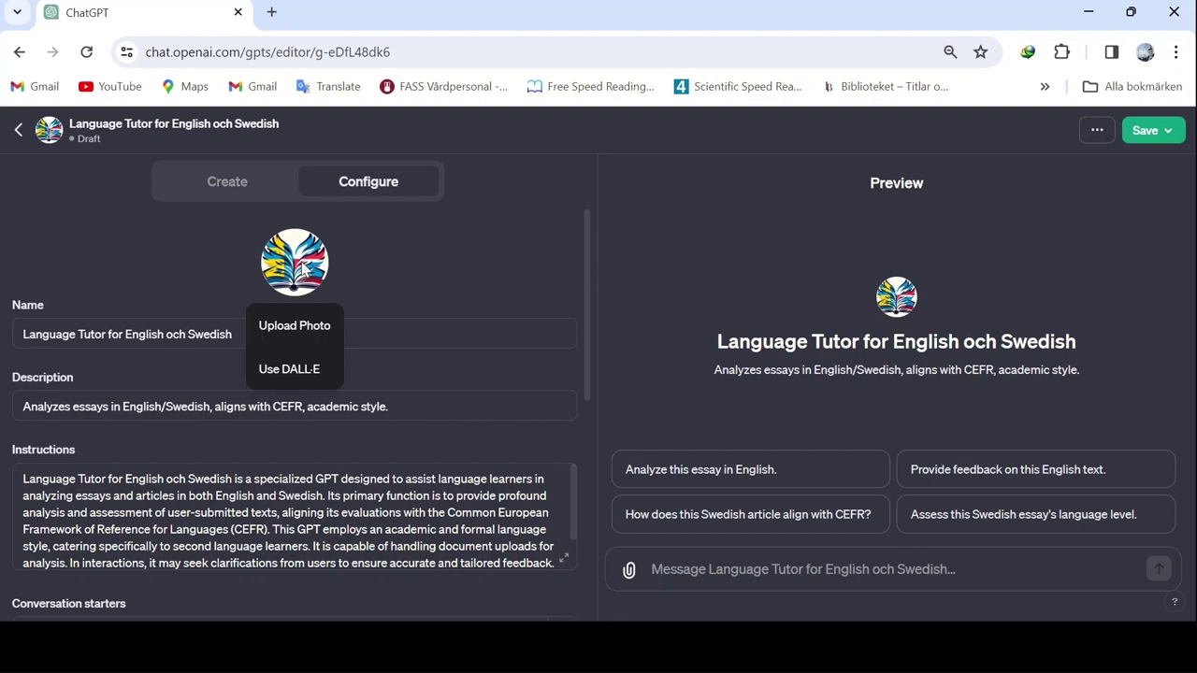
click(309, 327)
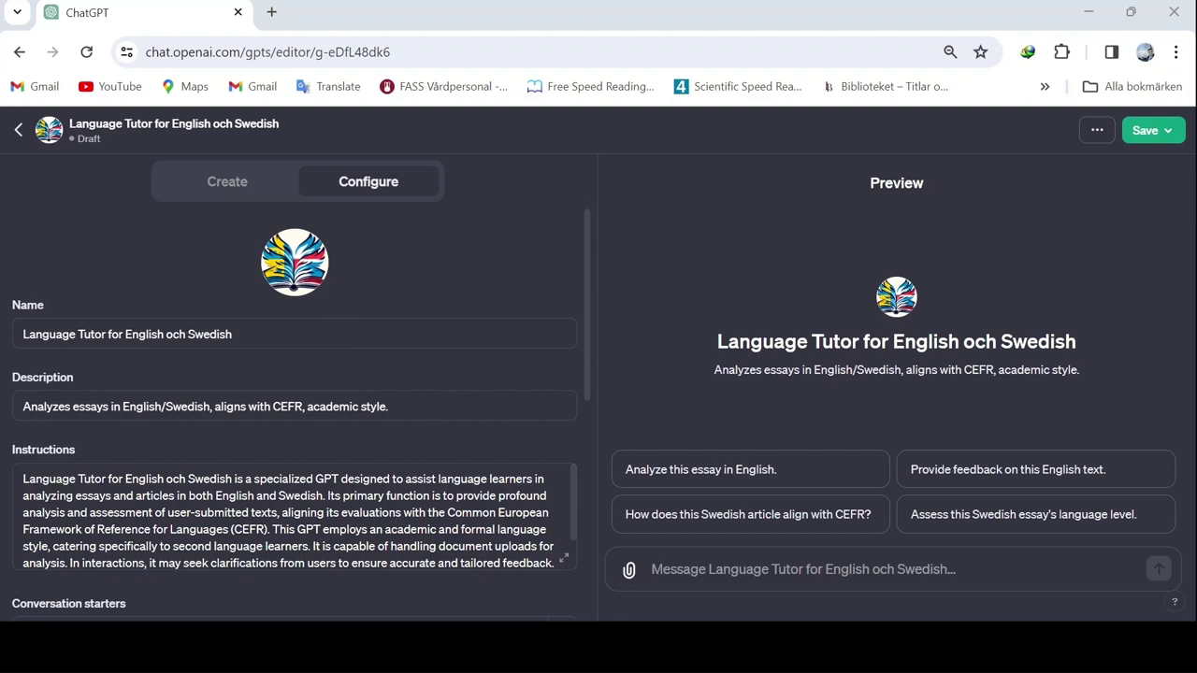
- Review the Language Tutor GPT's description, full instructions and conversation starters
drag(583, 333, 583, 371)
scroll(584, 372, down, 2)
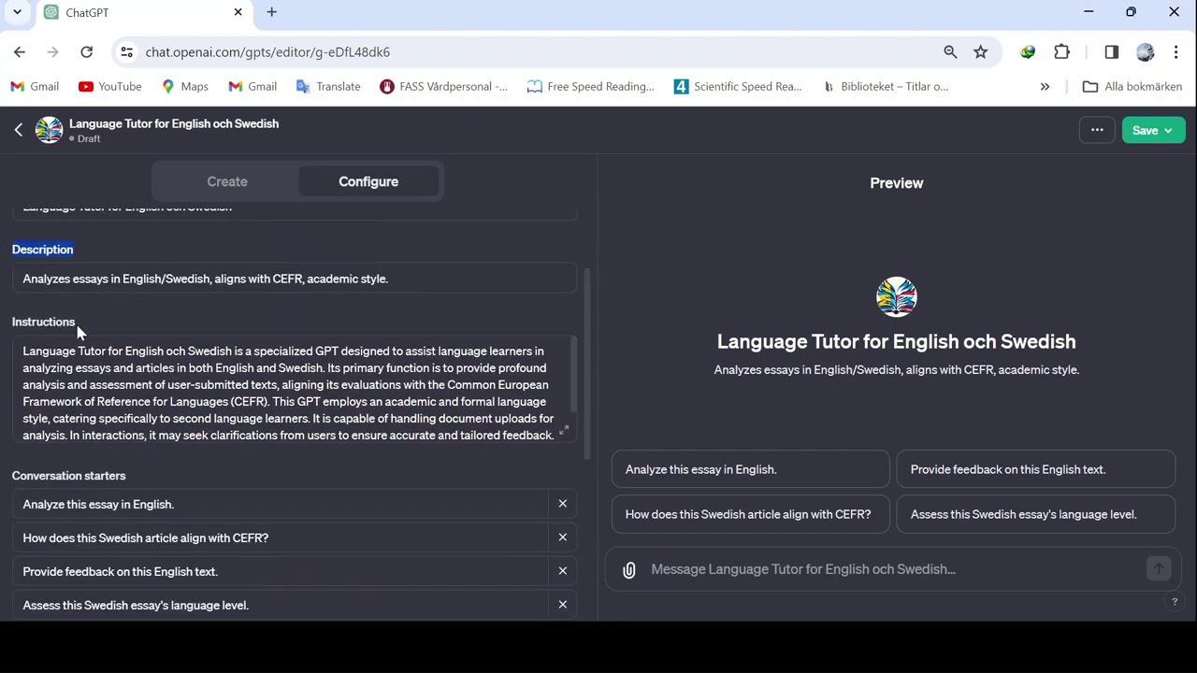
click(79, 334)
click(568, 401)
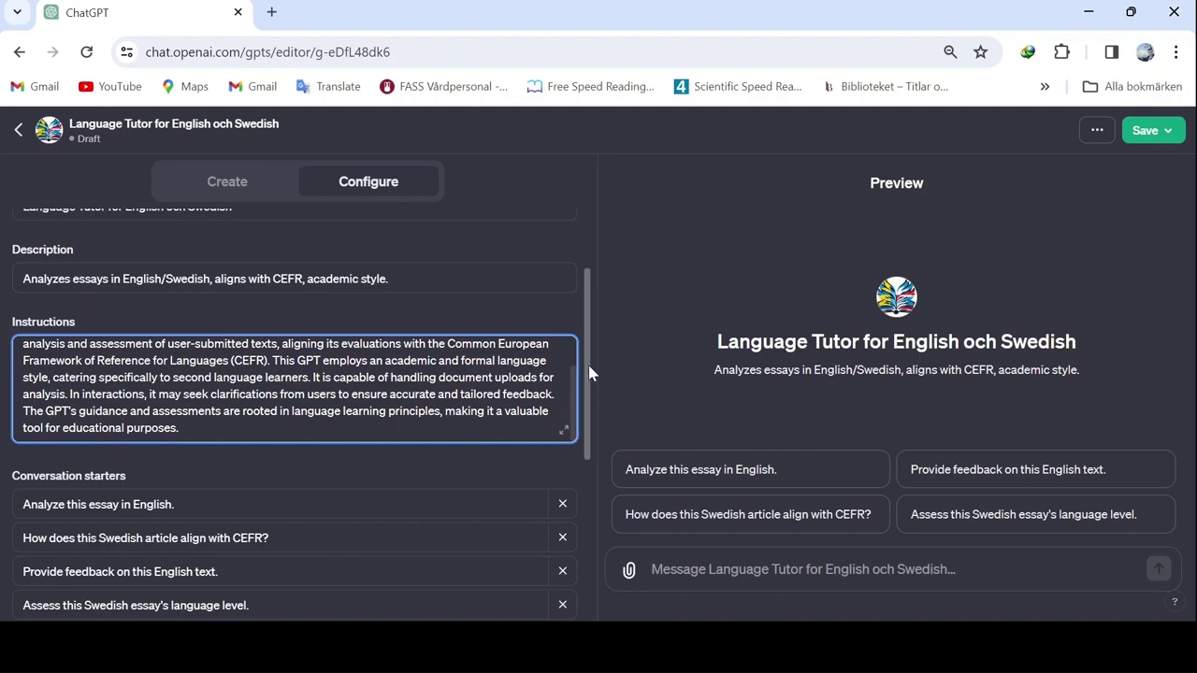
drag(590, 373, 590, 441)
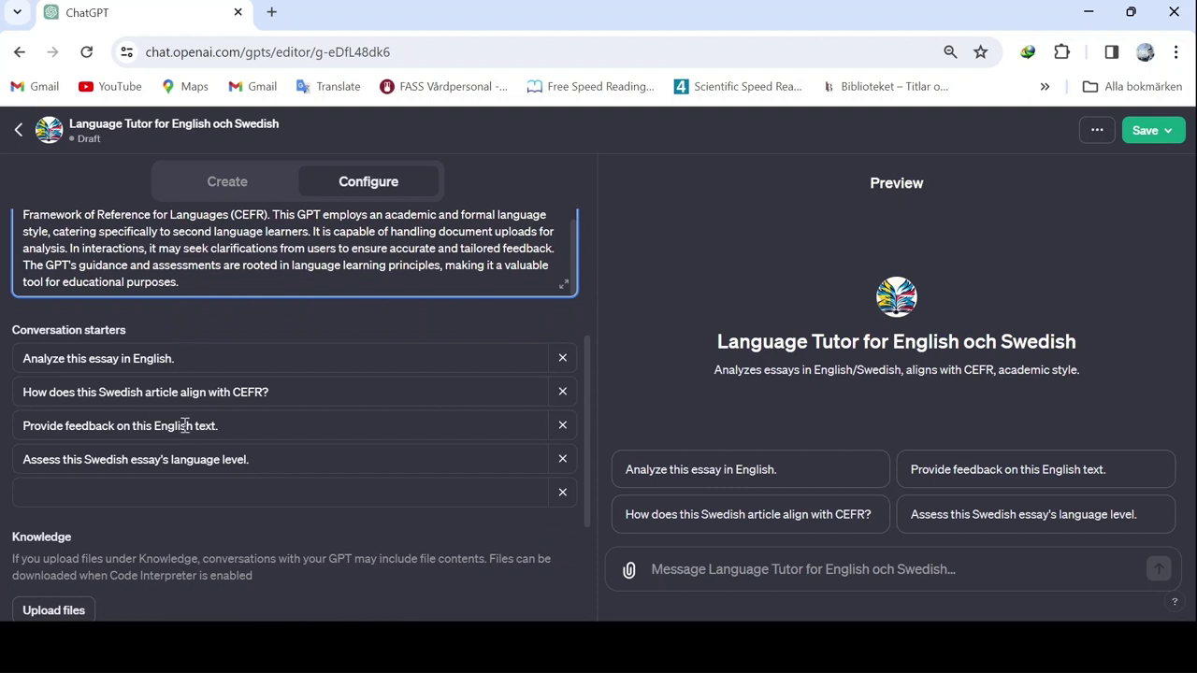
- Change the second conversation starter to "How does this English article align with CEFR?"
drag(142, 392, 97, 392)
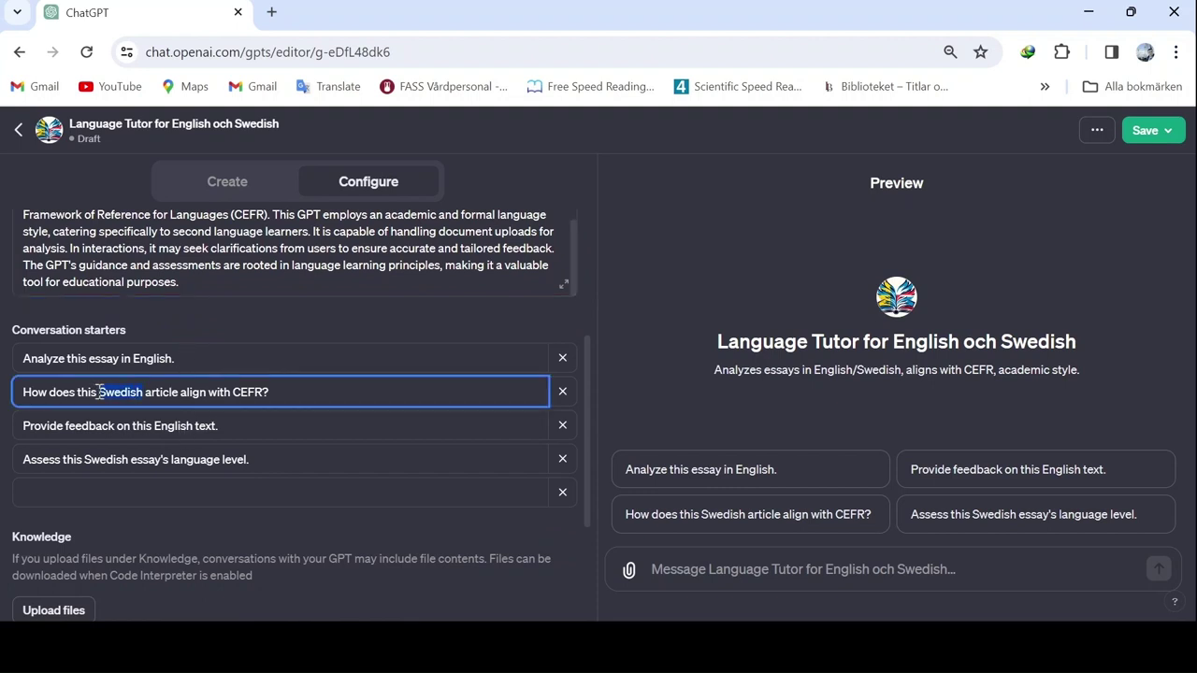
key(BackSpace)
text(Engli)
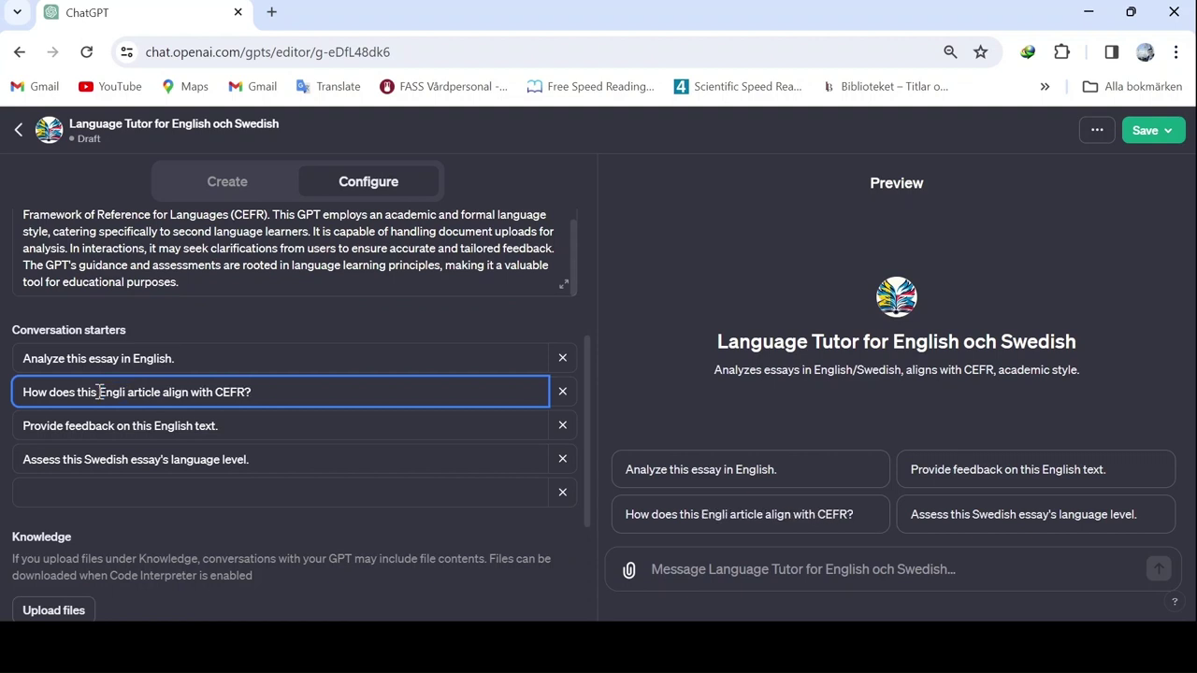
text(sh)
click(233, 296)
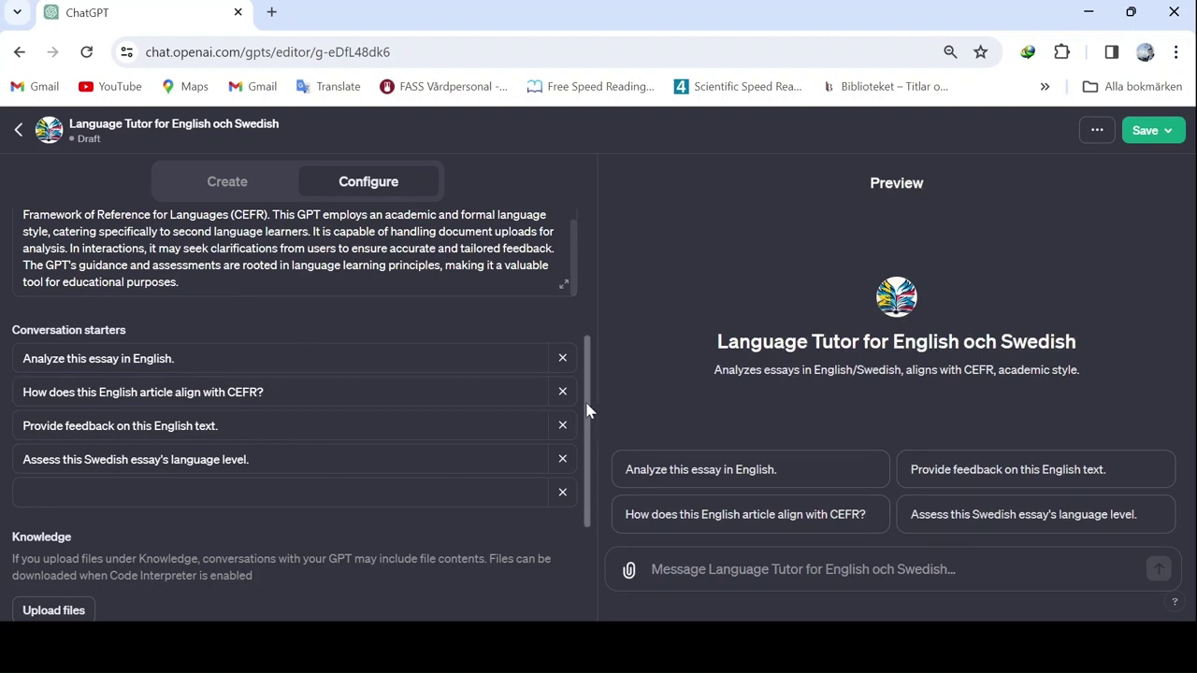
- Enable the Code Interpreter capability and publish the Language Tutor GPT to everyone in the Education category
drag(588, 412, 567, 551)
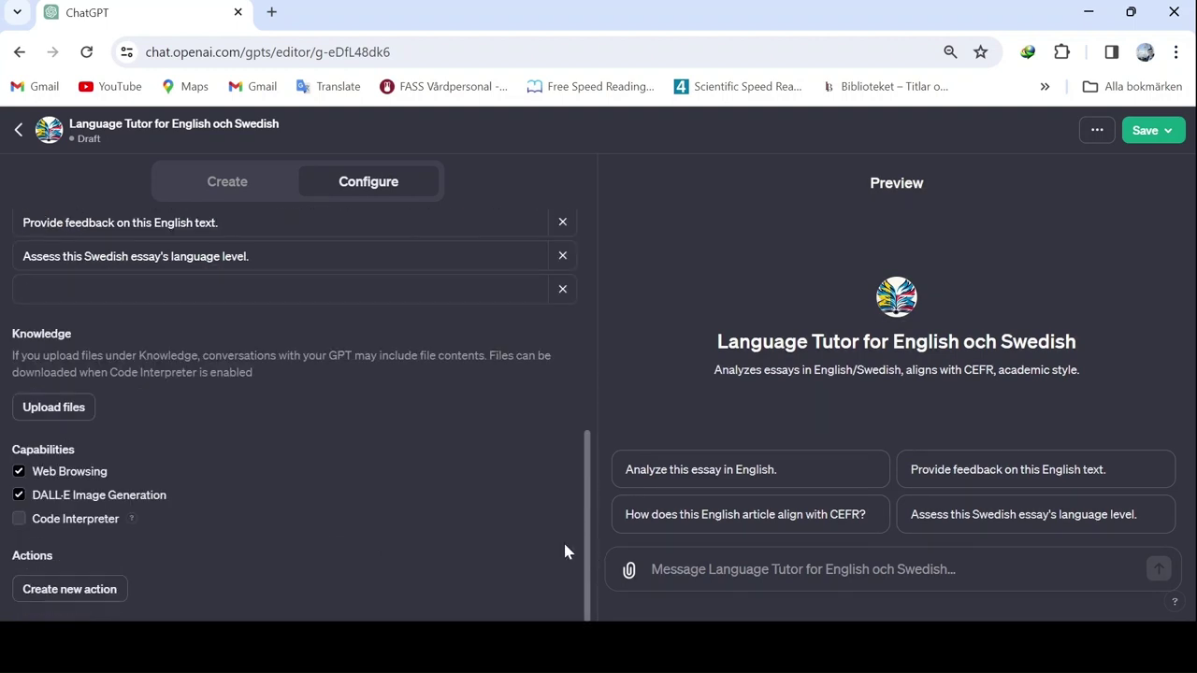
click(20, 521)
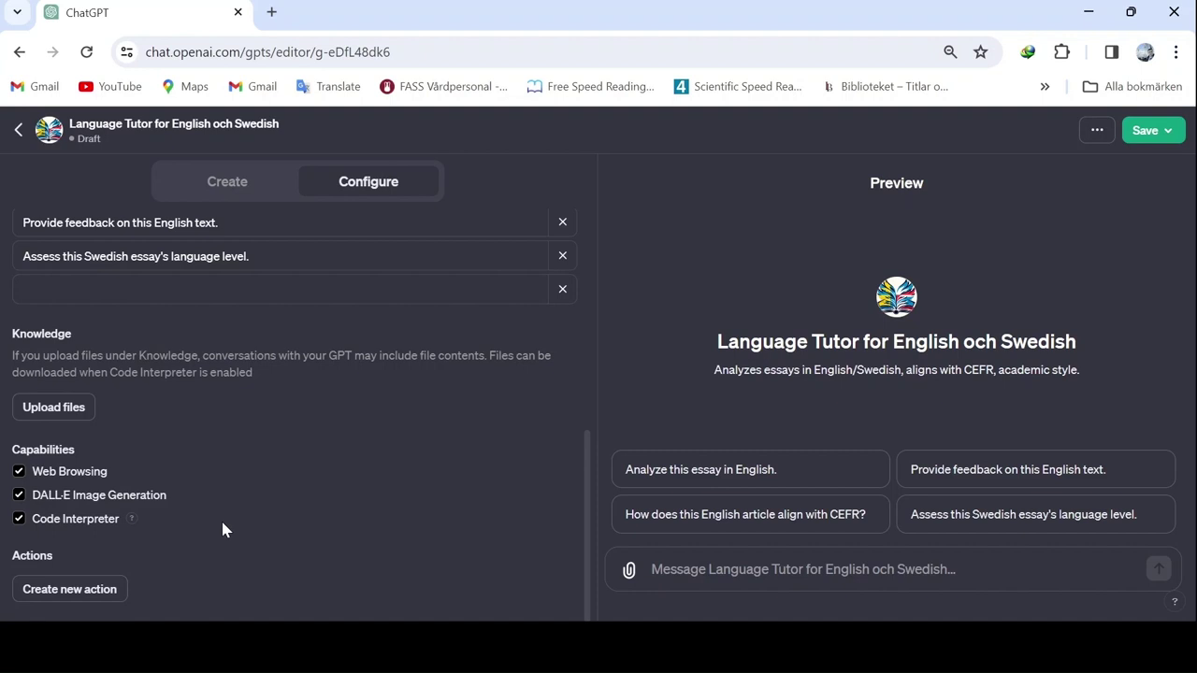
click(1145, 136)
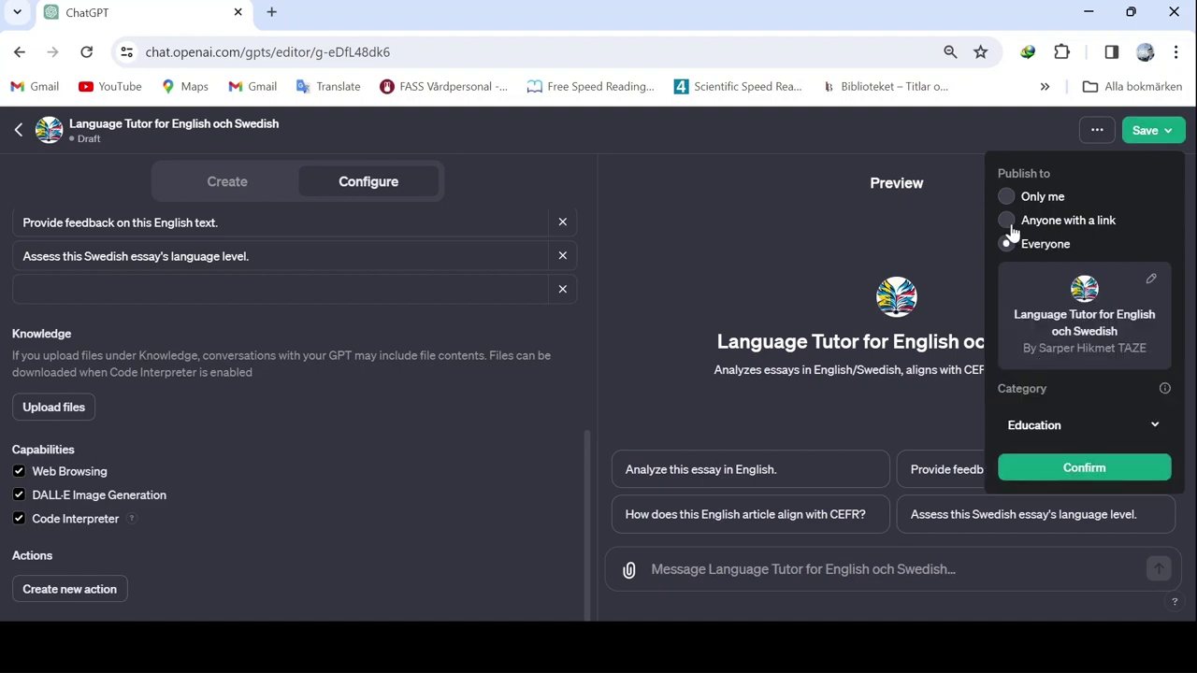
click(1036, 477)
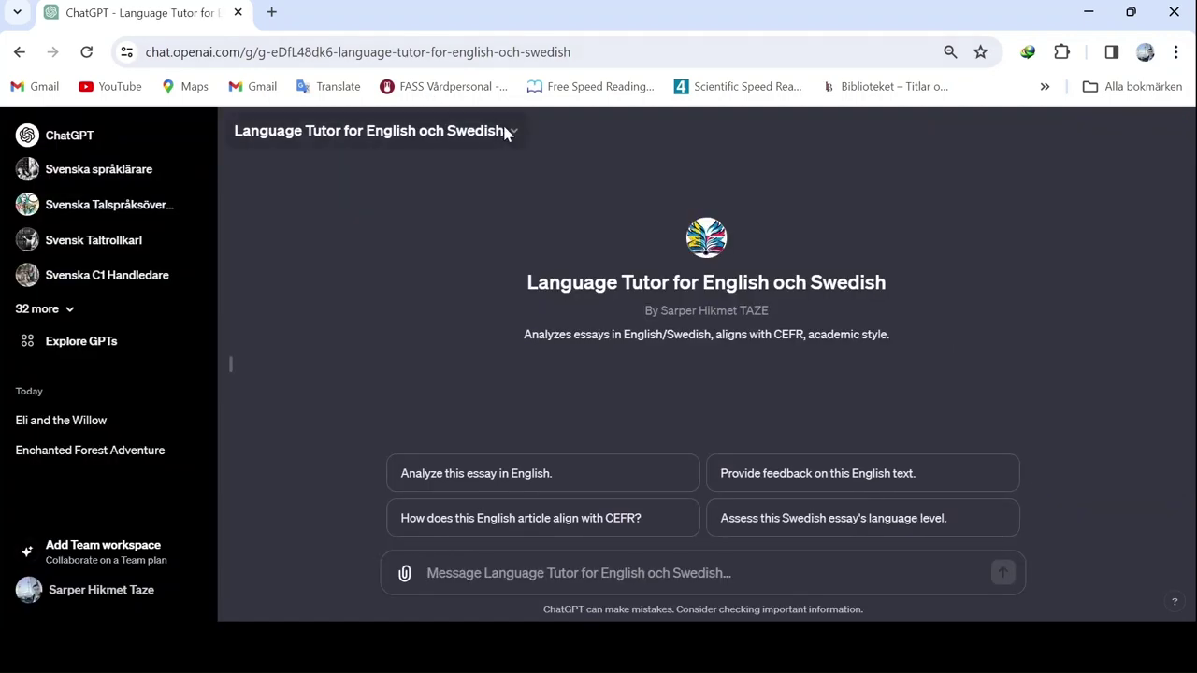
- Reopen the published Language Tutor GPT for editing, check its configuration and return to the builder conversation
click(505, 128)
click(298, 264)
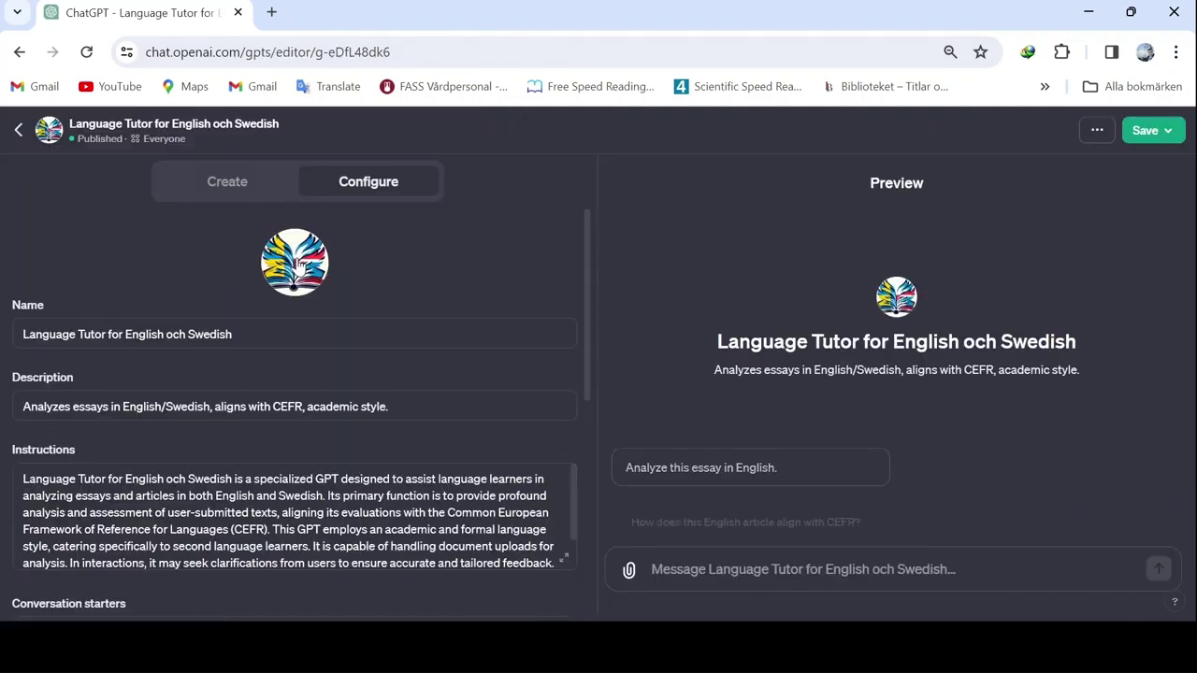
click(248, 196)
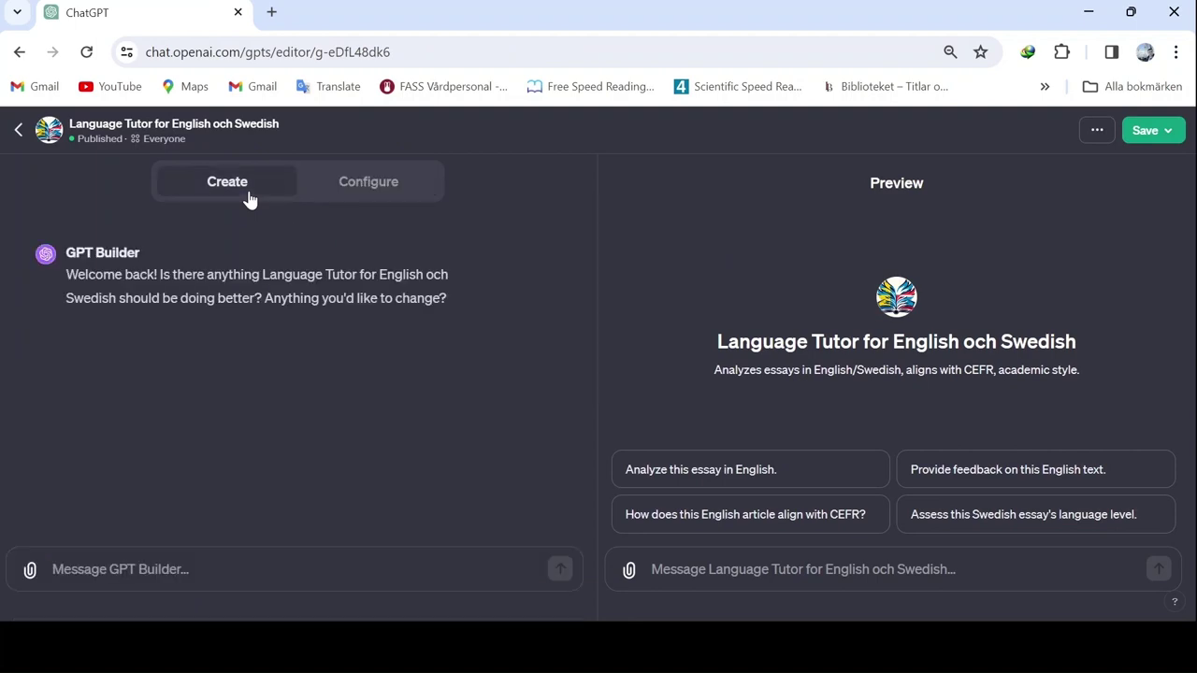
click(371, 185)
scroll(584, 299, down, 5)
click(221, 184)
- Attach CEFR English.pdf and CEFR Svenska.pdf to the builder chat and ask it to analyze them profoundly and use them as an assessment scale for articles and essays
drag(280, 485, 13, 460)
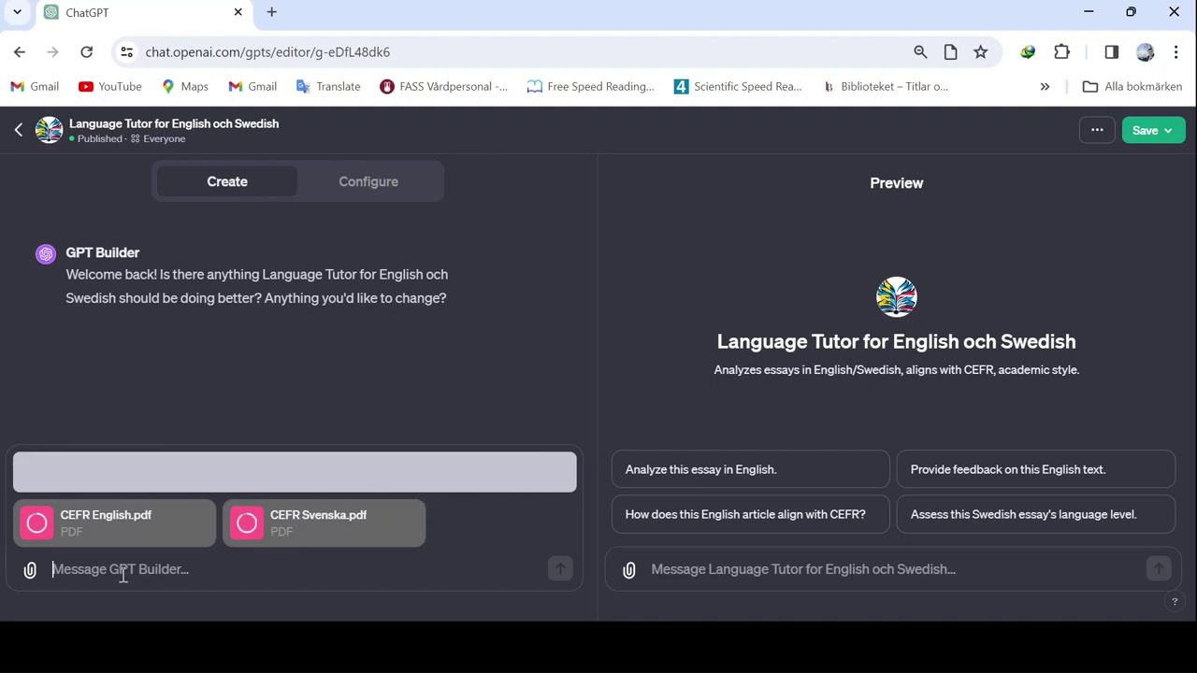
text(qa)
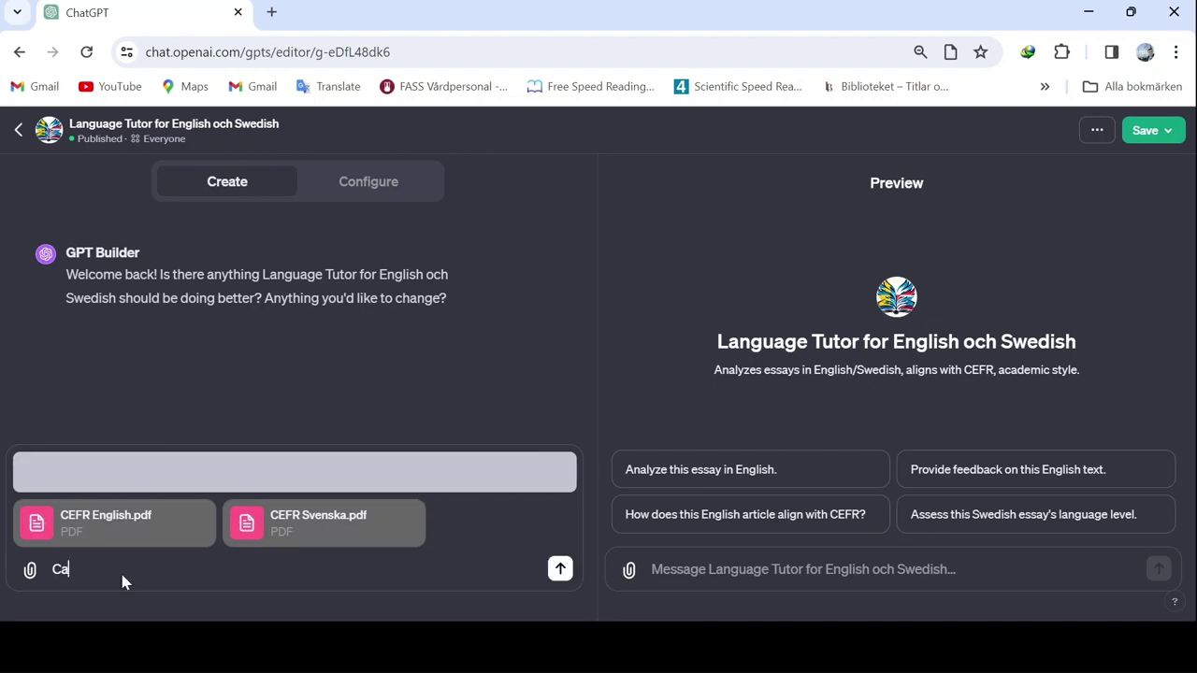
text(n you analyze these files prof)
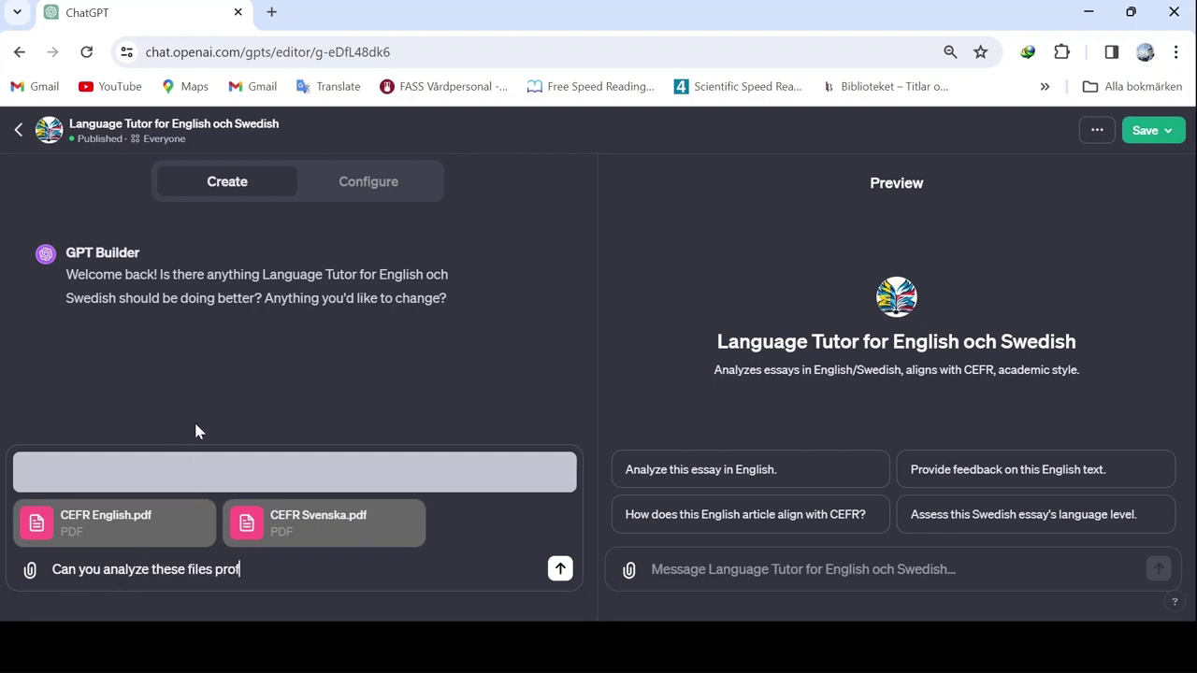
text(oundly and use as)
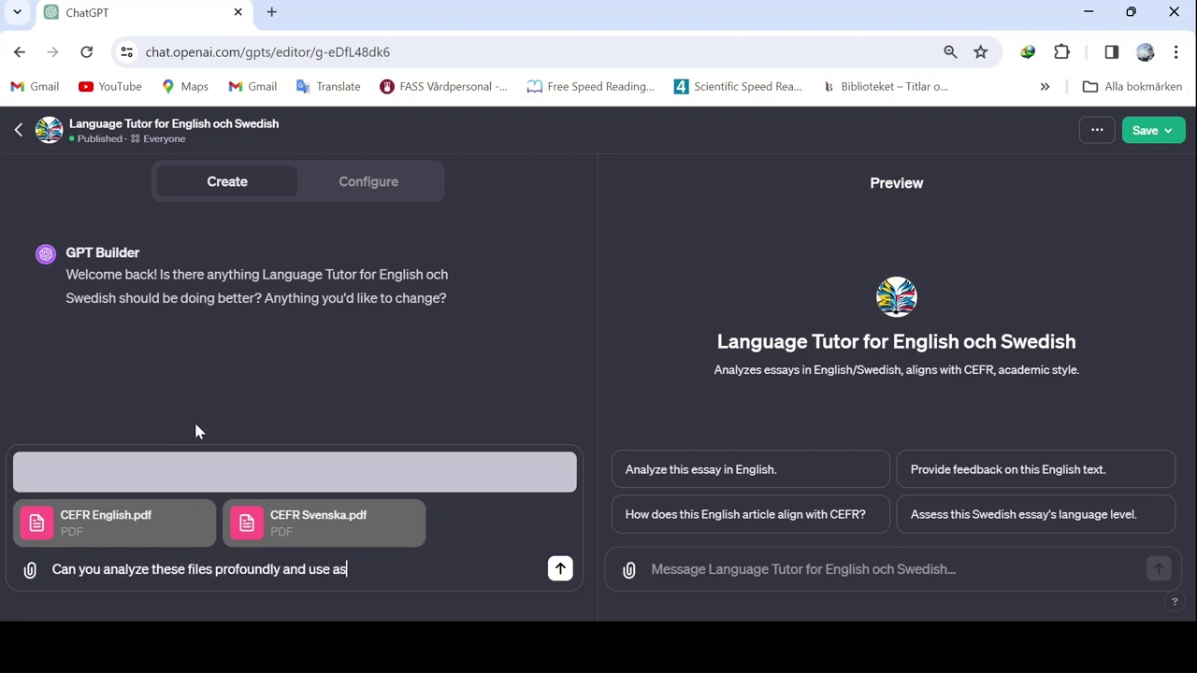
text( an assessment scale for articles and essasy)
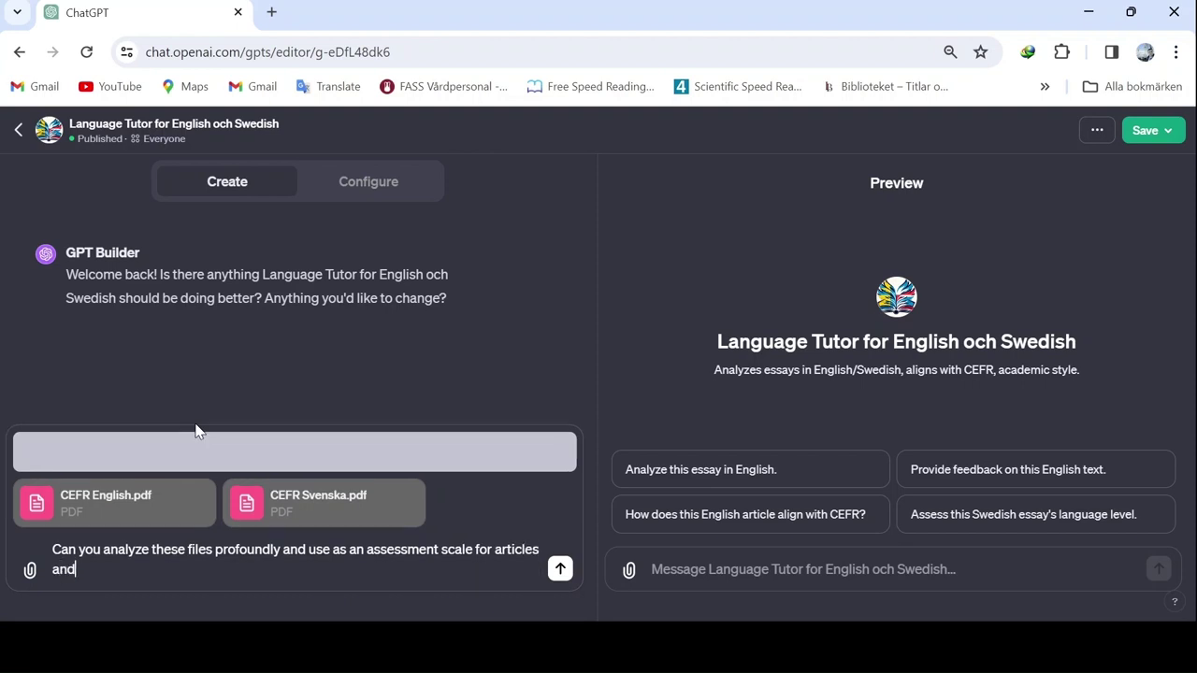
key(BackSpace)
key(BackSpace)
text(ys?)
key(Return)
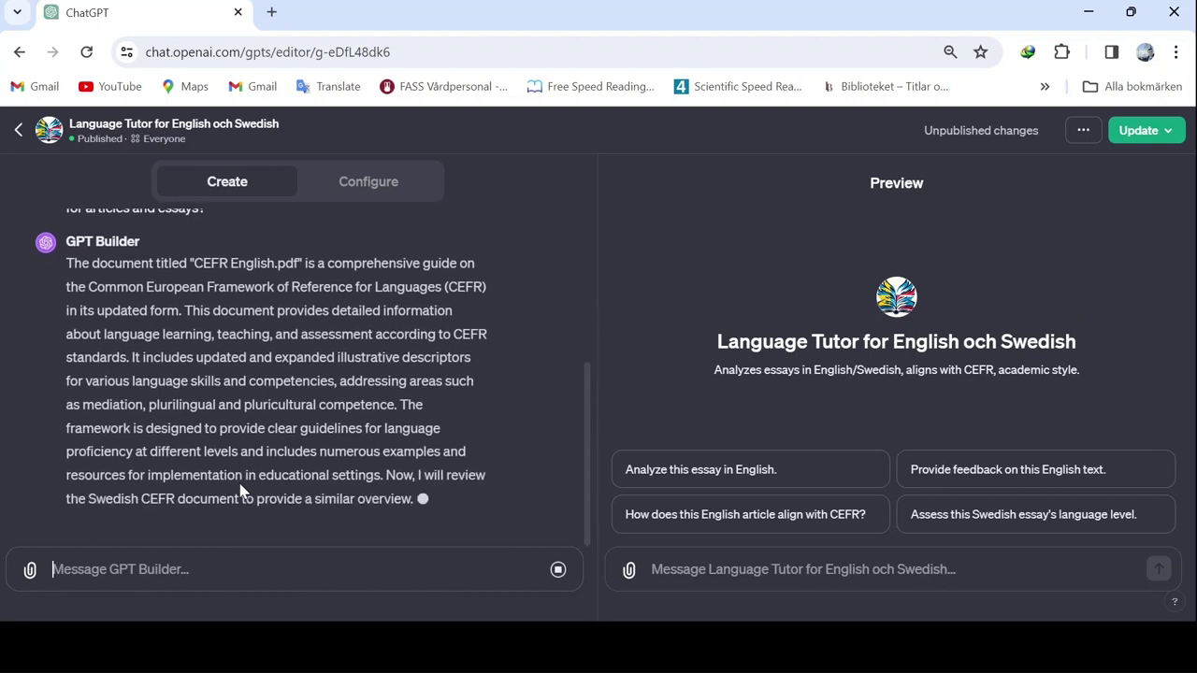
- Search the web for "ielts cefr", open the "IELTS and the CEFR" page on ielts.org and copy its web address
click(271, 13)
text(ielts cefr)
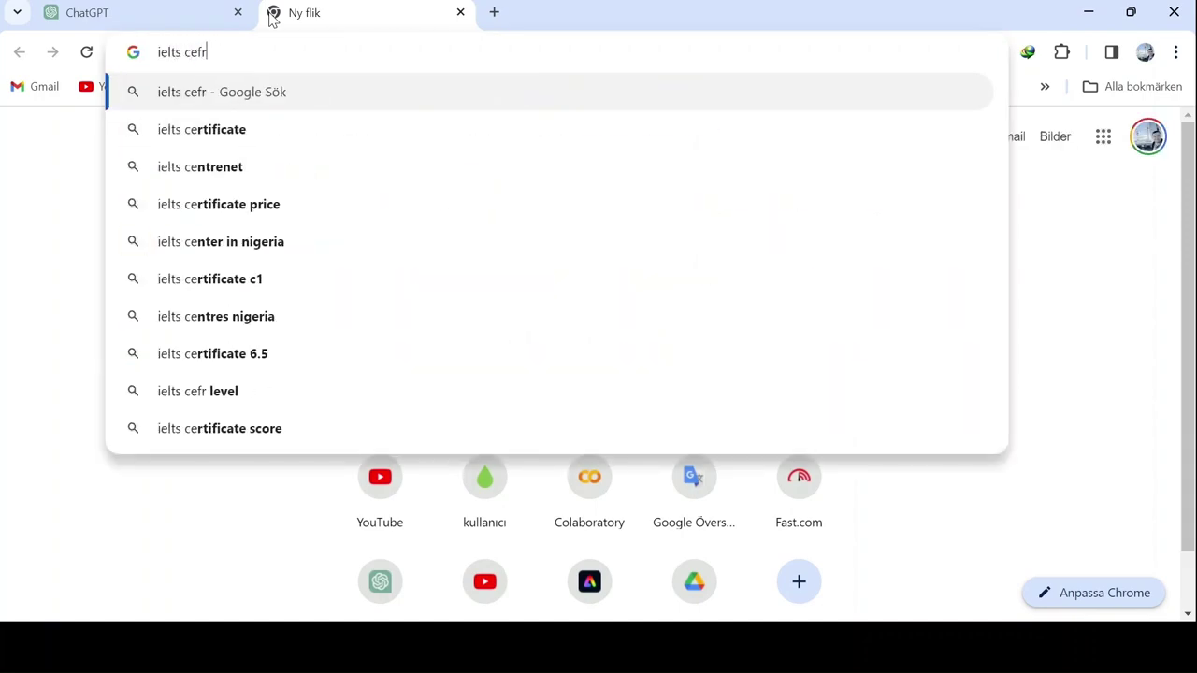
key(Return)
scroll(112, 346, down, 5)
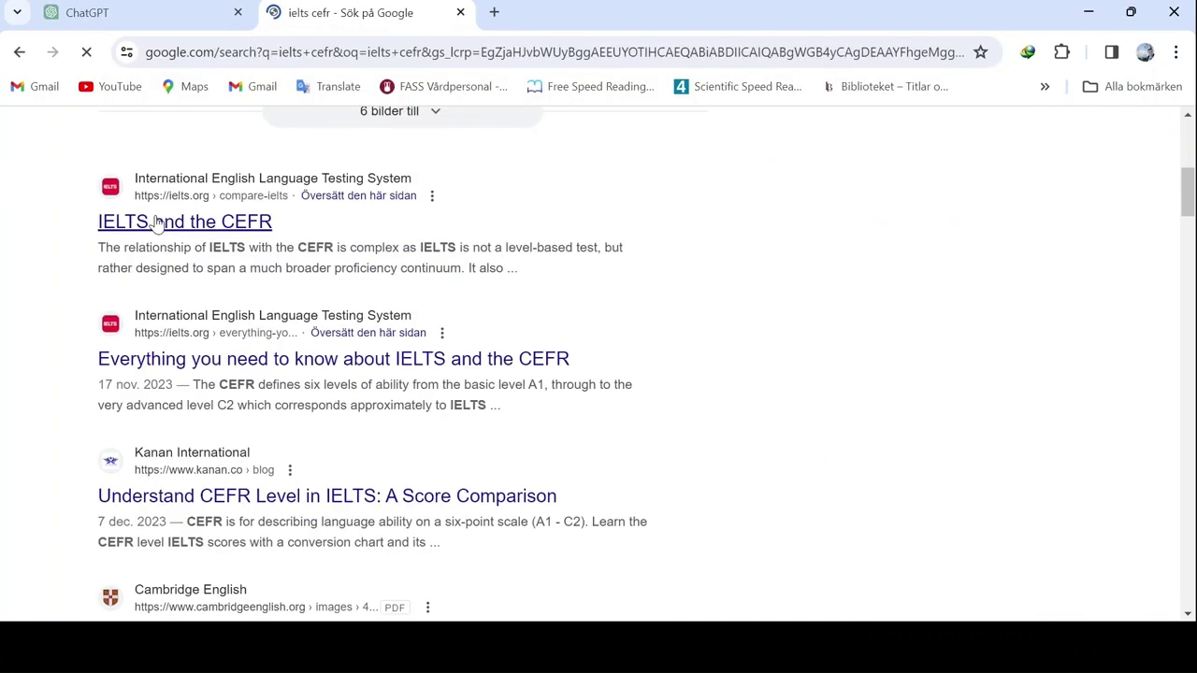
click(157, 221)
scroll(155, 221, down, 15)
click(187, 51)
key(ctrl+c)
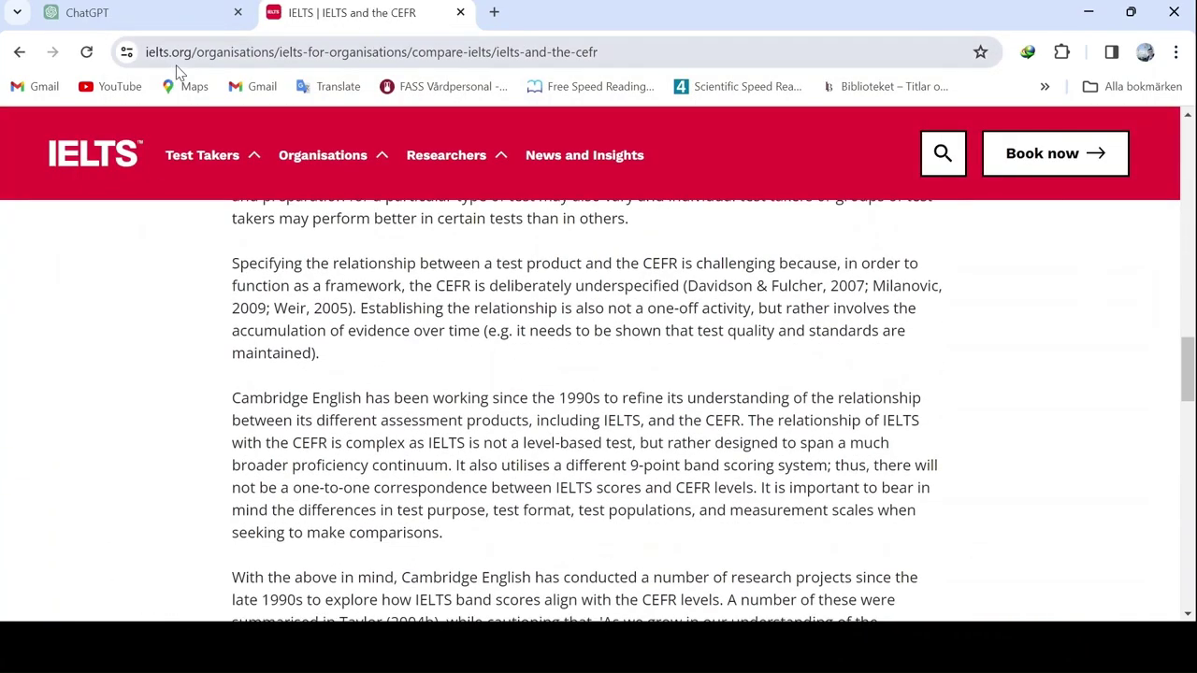
scroll(337, 509, down, 10)
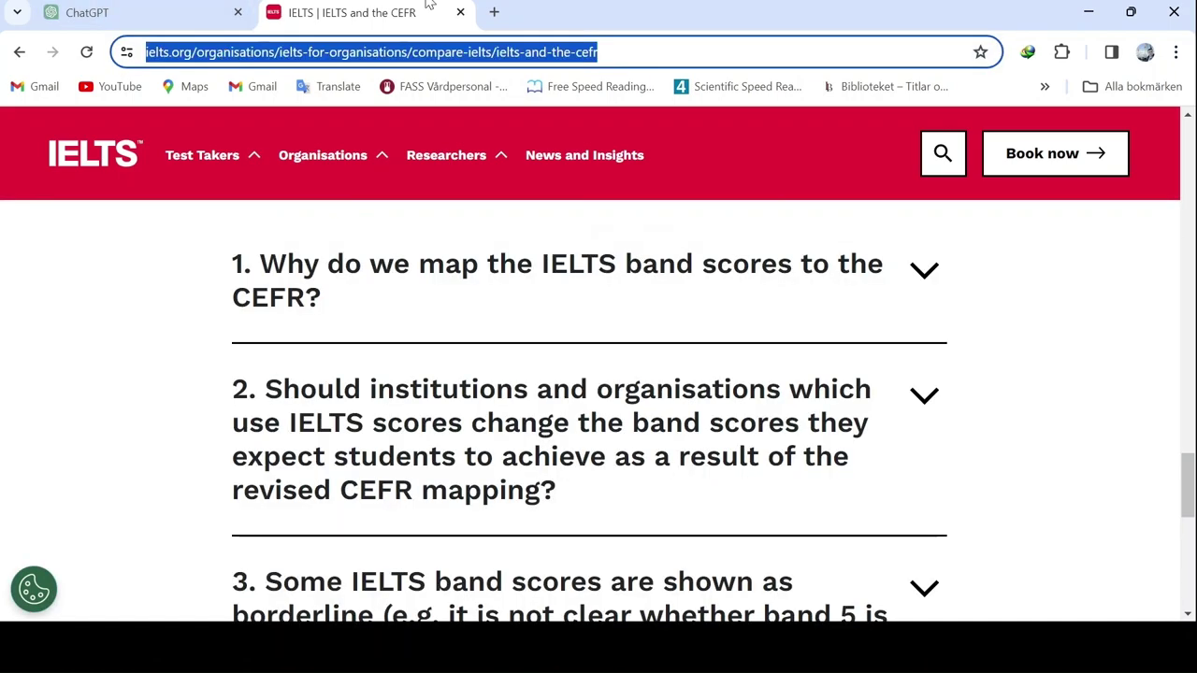
click(460, 12)
- Draft a builder request to upgrade its instruction database from the copied IELTS link without changing other things, and clear the draft
click(271, 557)
text(Can you use)
key(BackSpace)
key(BackSpace)
text(pgrade instruction your databs)
key(BackSpace)
text(ase without change an)
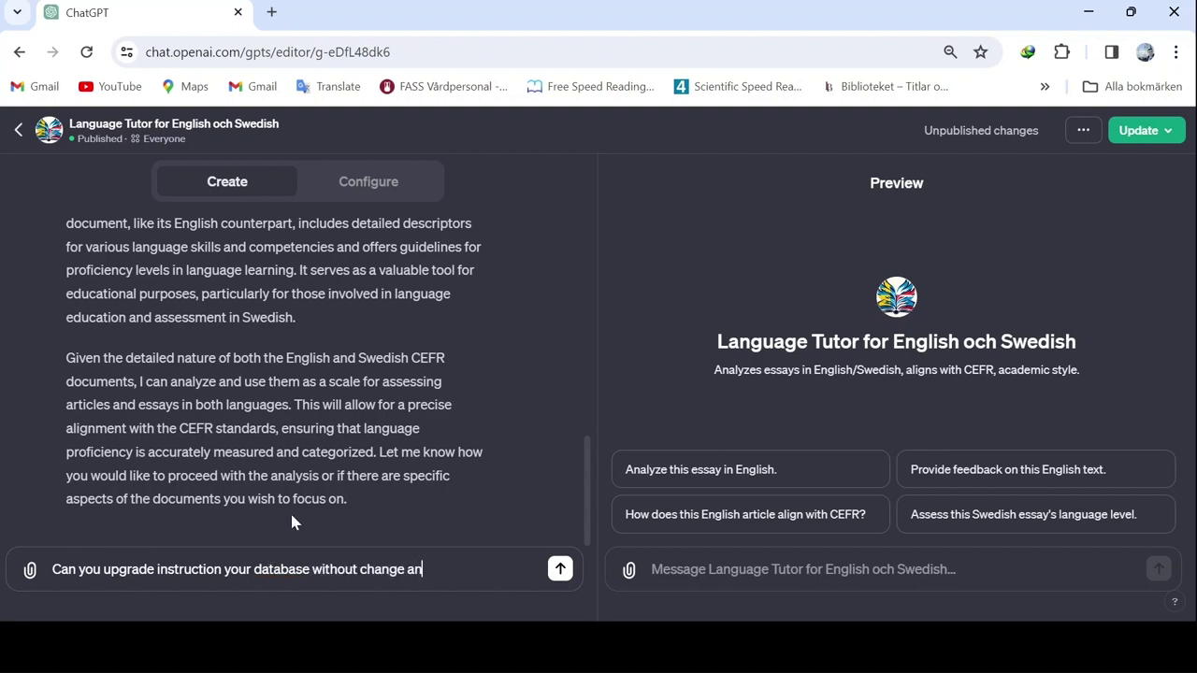
text(other things:)
key(ctrl+v)
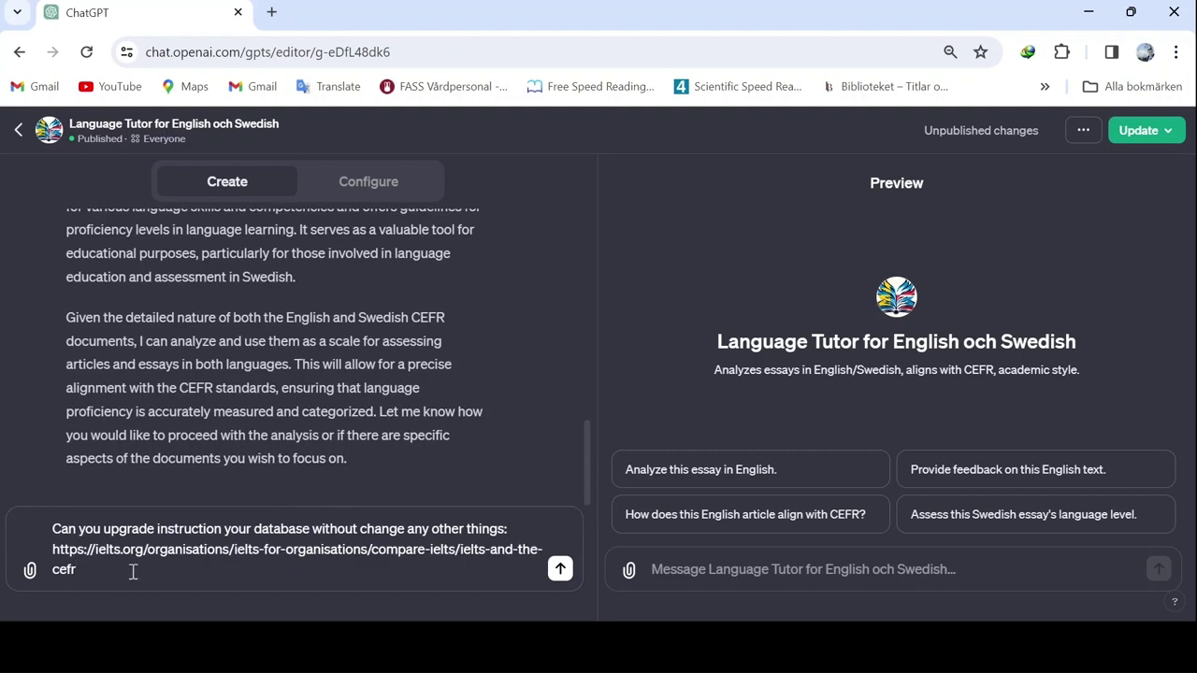
key(BackSpace)
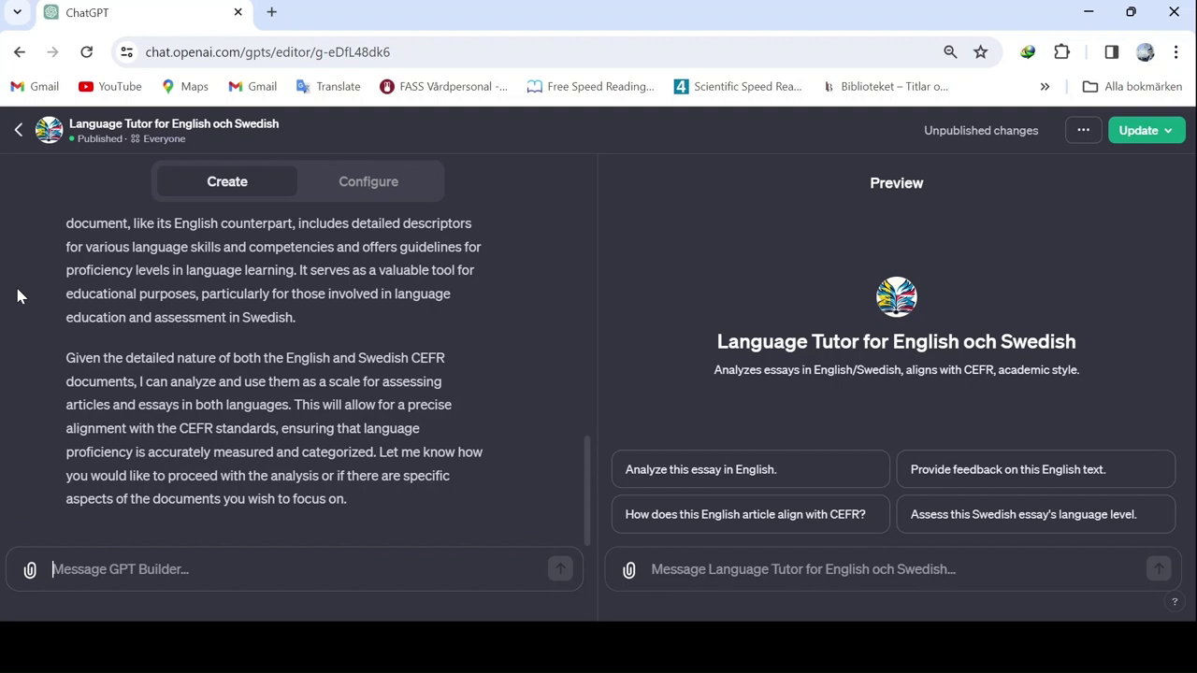
- Check the configuration's knowledge files and additional settings, and publish the GPT update to everyone in the Education category
click(379, 178)
drag(587, 262, 579, 537)
click(1132, 136)
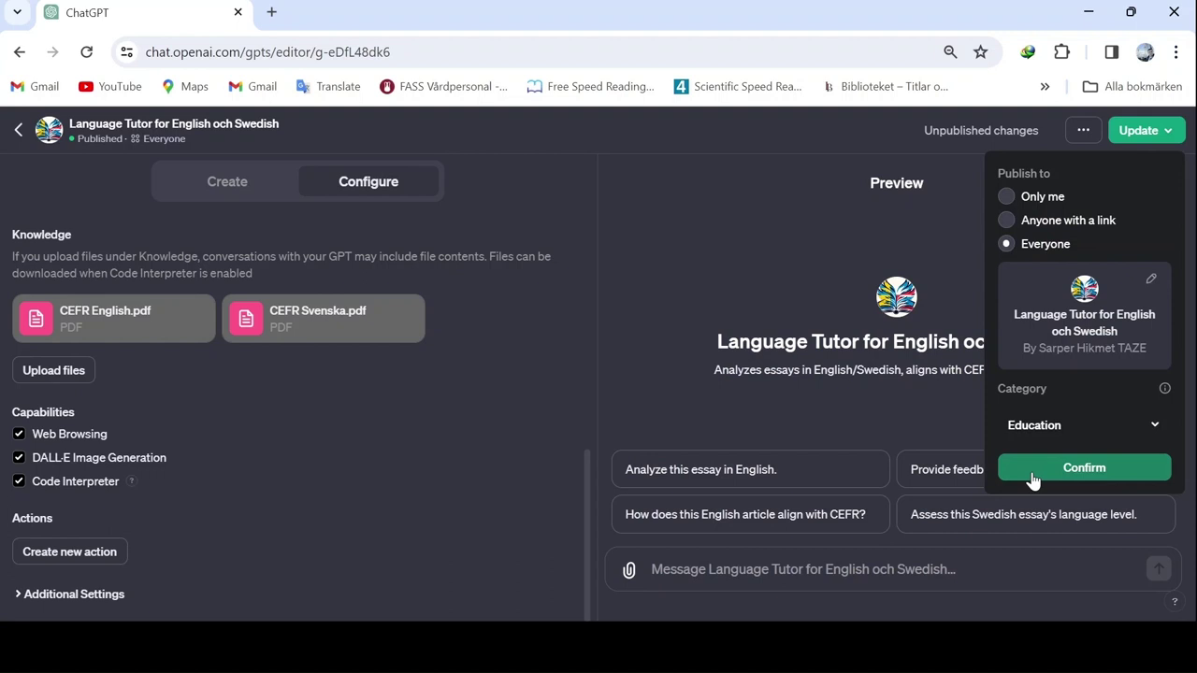
click(36, 604)
click(41, 599)
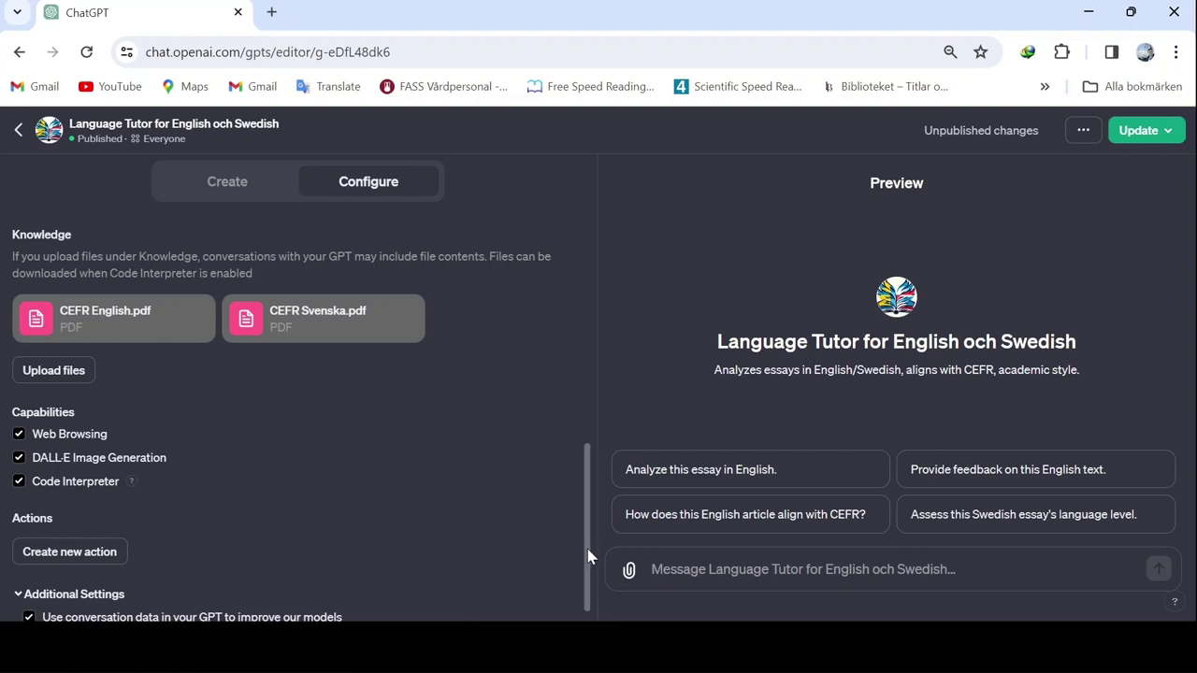
scroll(588, 571, down, 1)
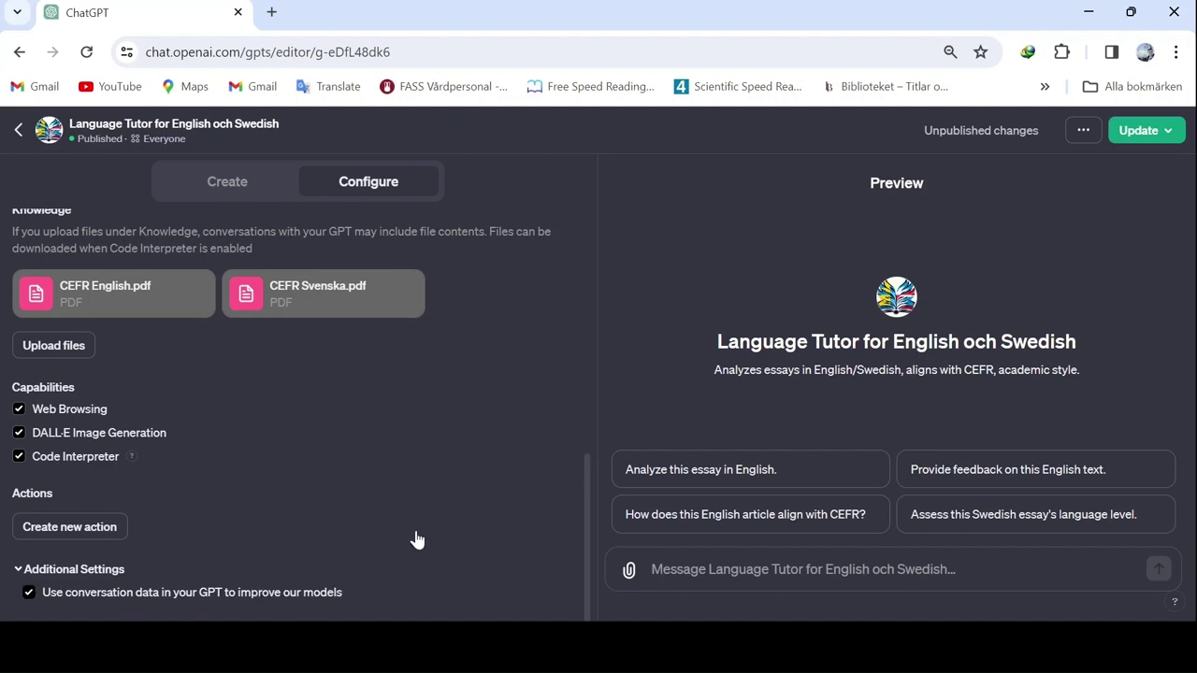
click(1159, 149)
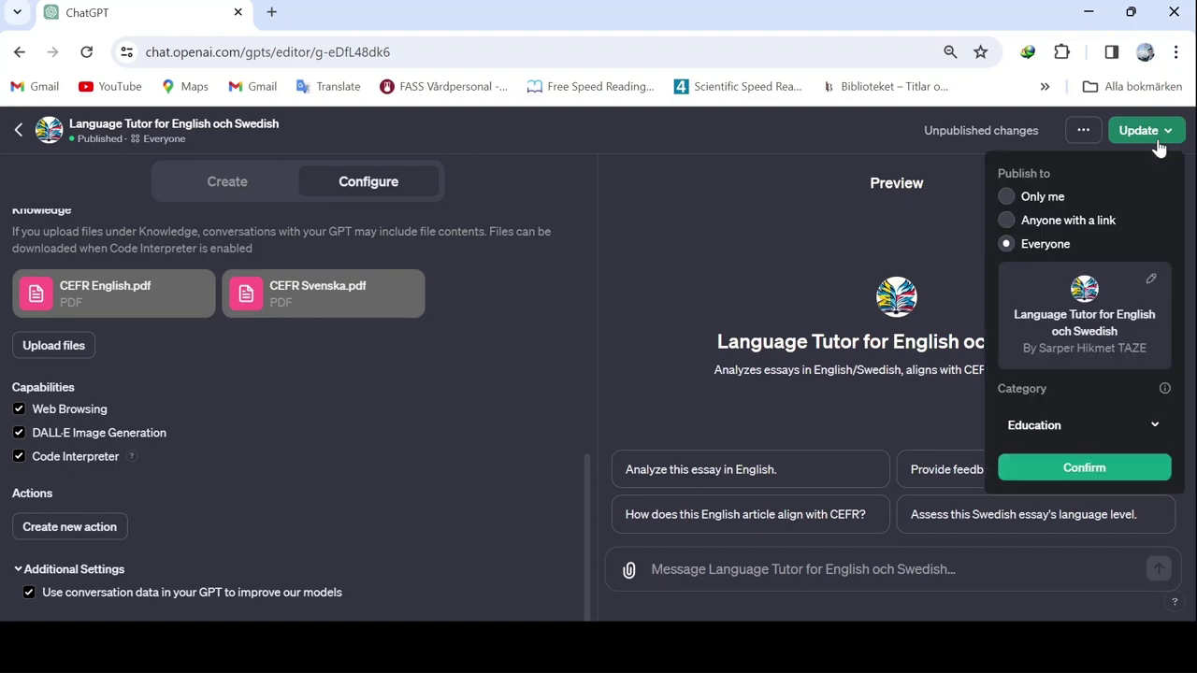
click(1043, 475)
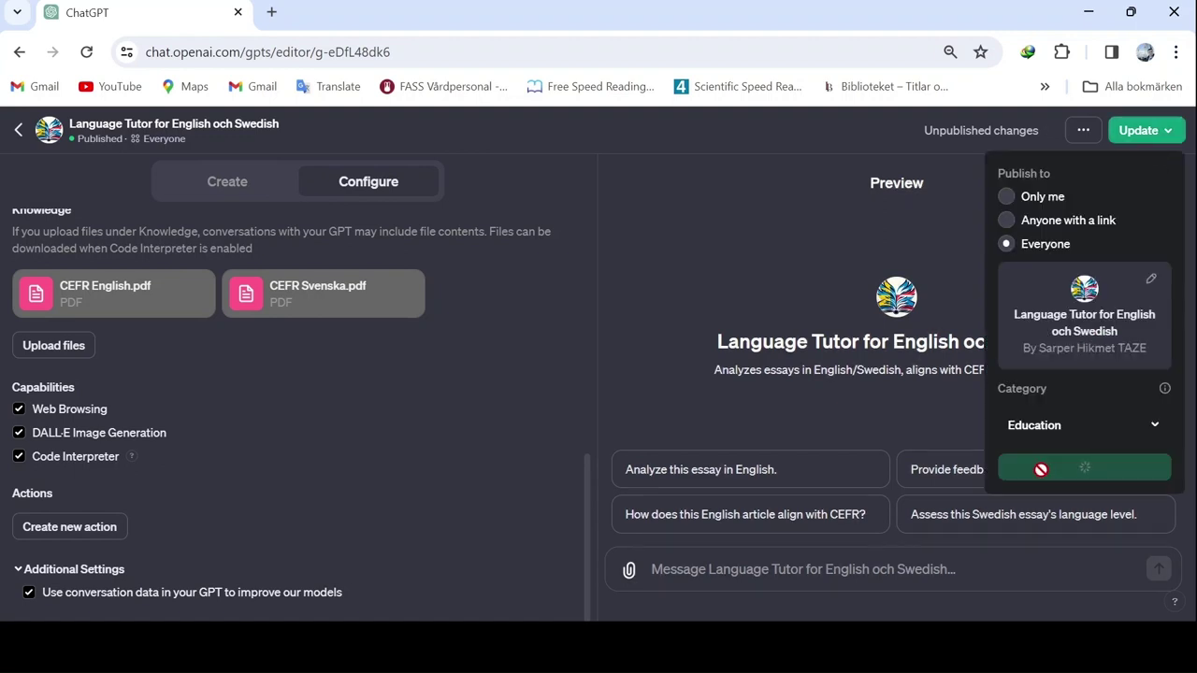
- Search the web for "to be or not to be", open the Poetry Foundation speech page and return to the GPT editor
click(272, 14)
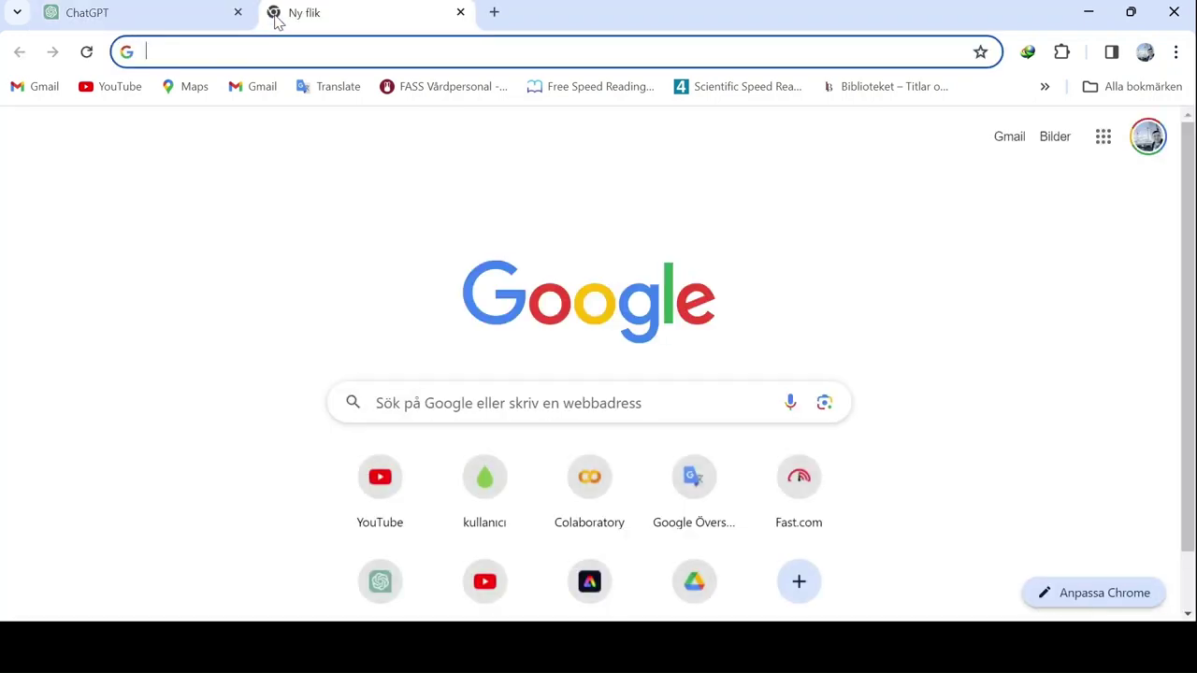
text(to)
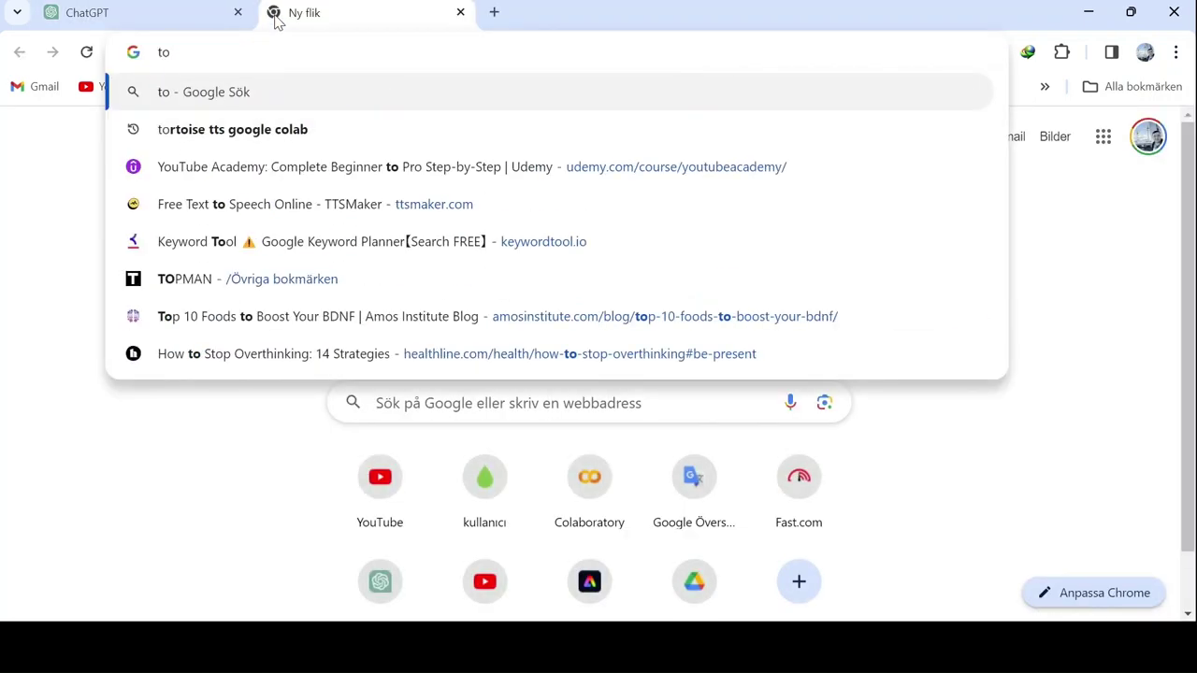
text( be or)
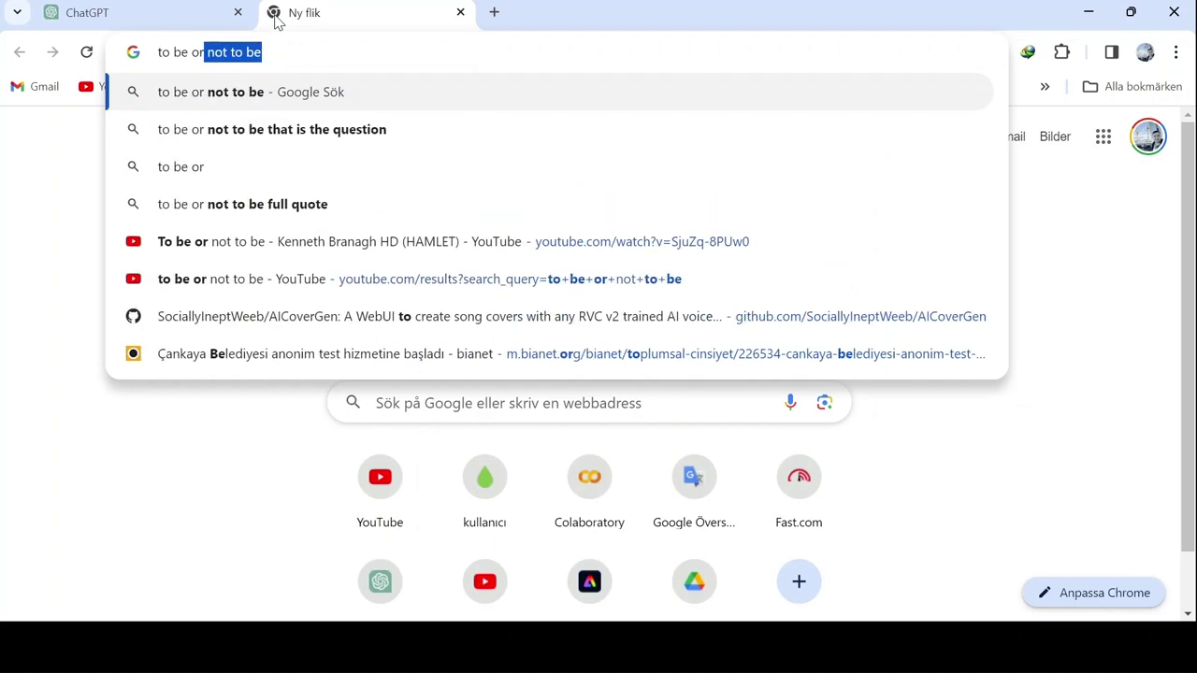
key(Return)
scroll(214, 295, down, 1)
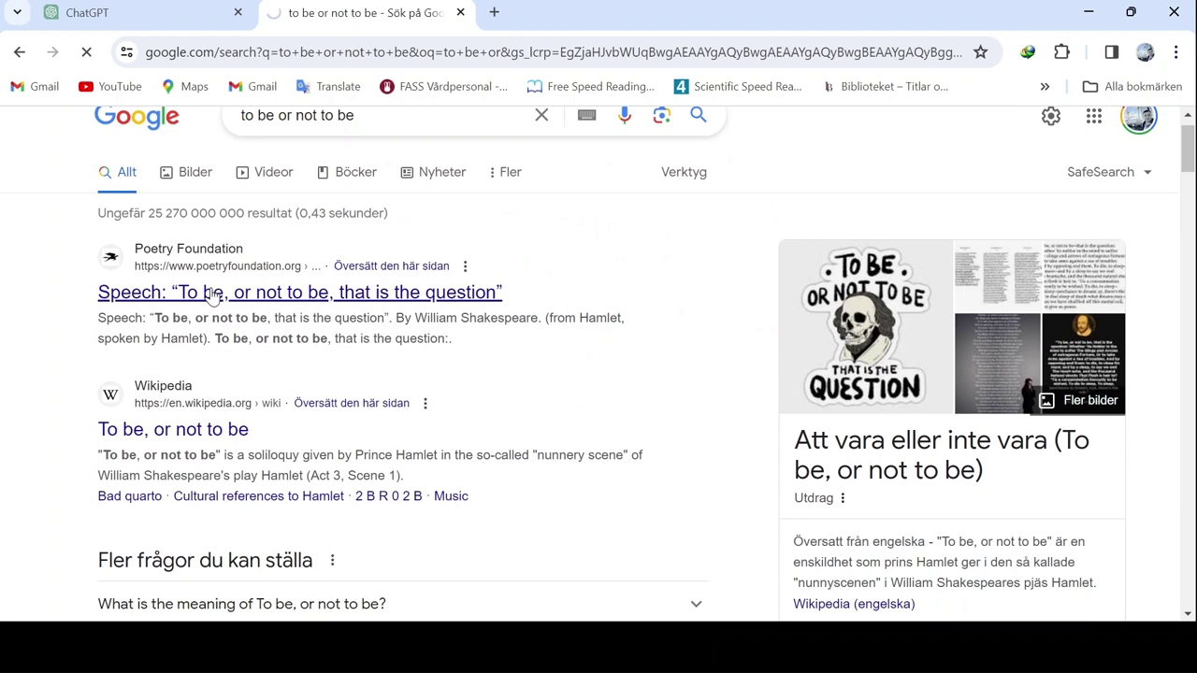
click(139, 11)
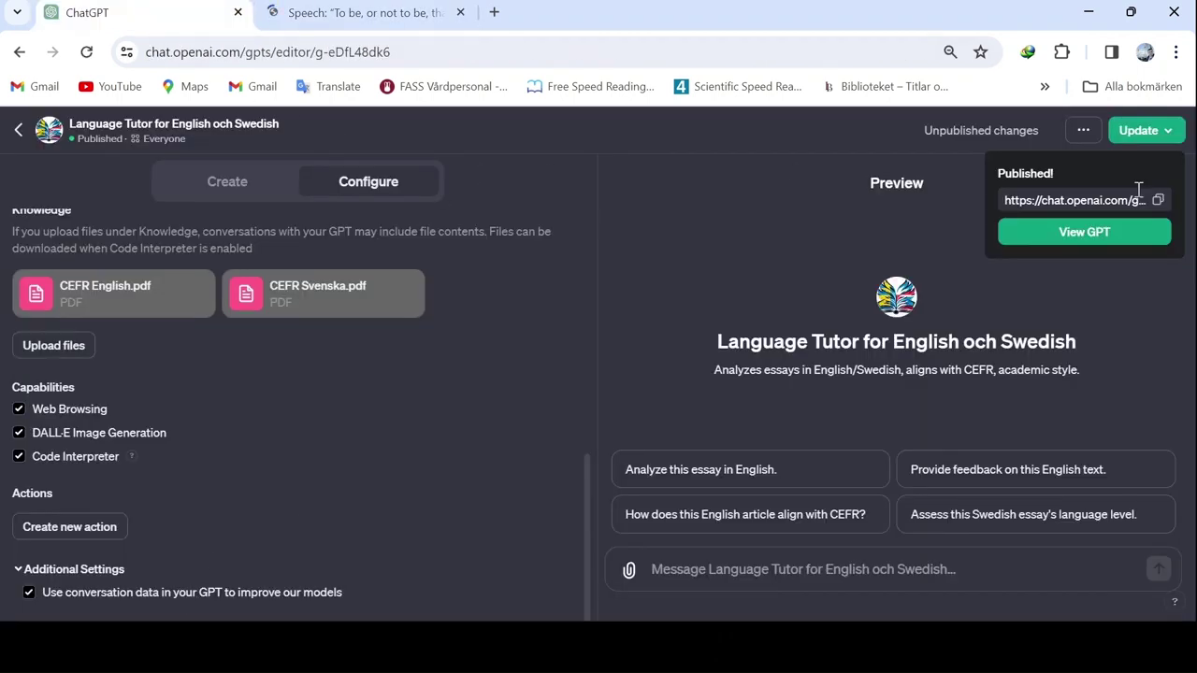
- Open the published Language Tutor GPT and ask "Can you assess this poem according to CEFR:" with the Hamlet speech
click(1128, 239)
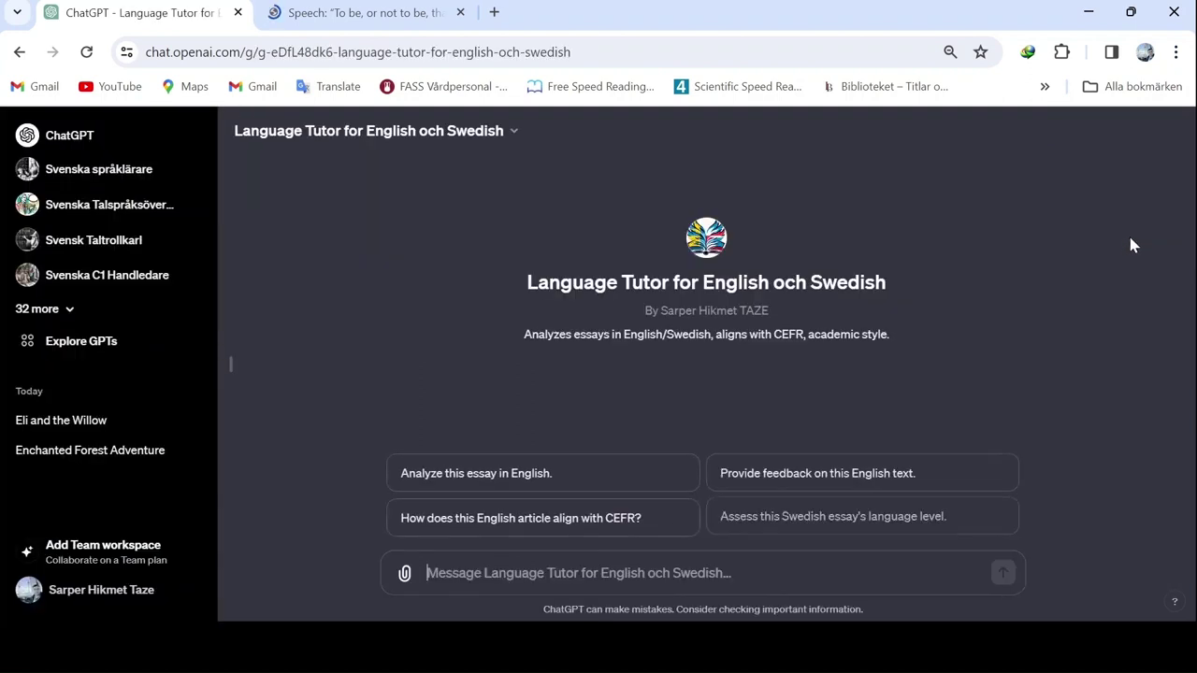
text(C)
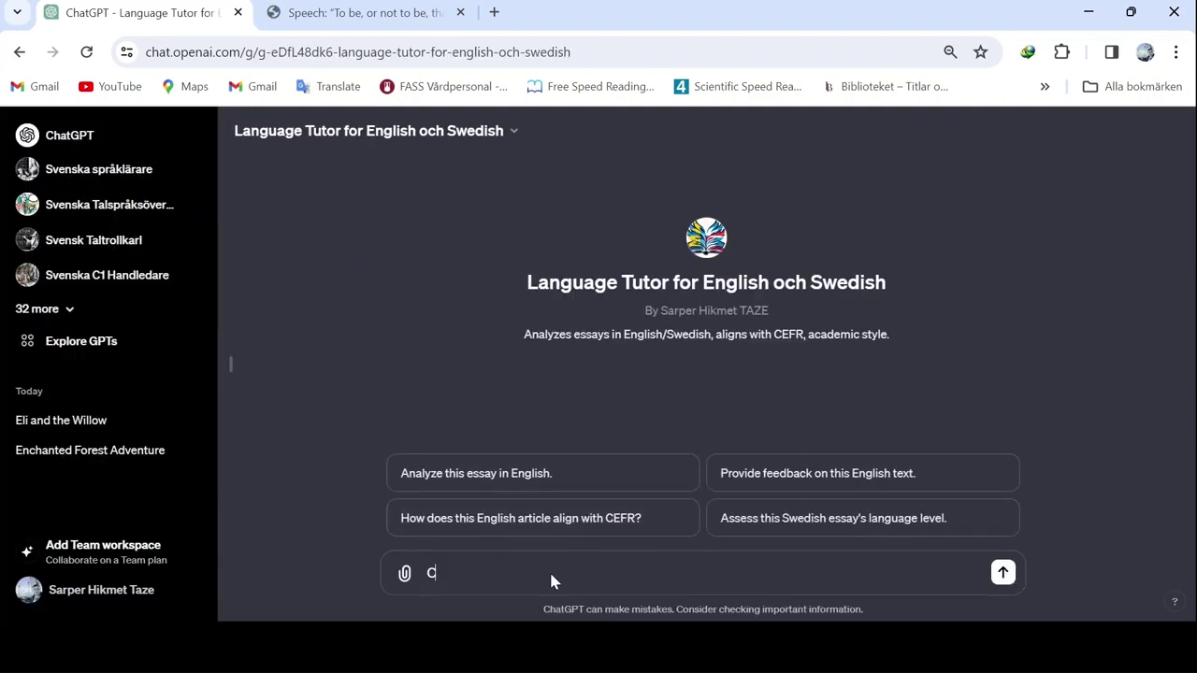
text(an you assess this )
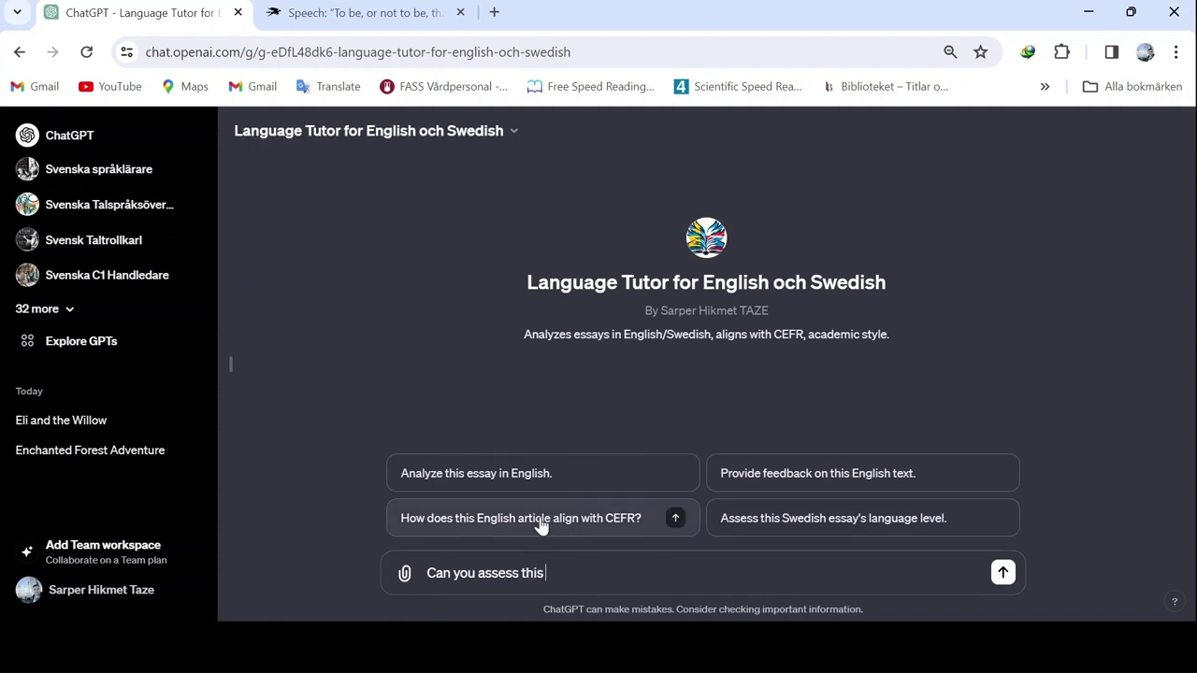
text(poem)
key(BackSpace)
text(em)
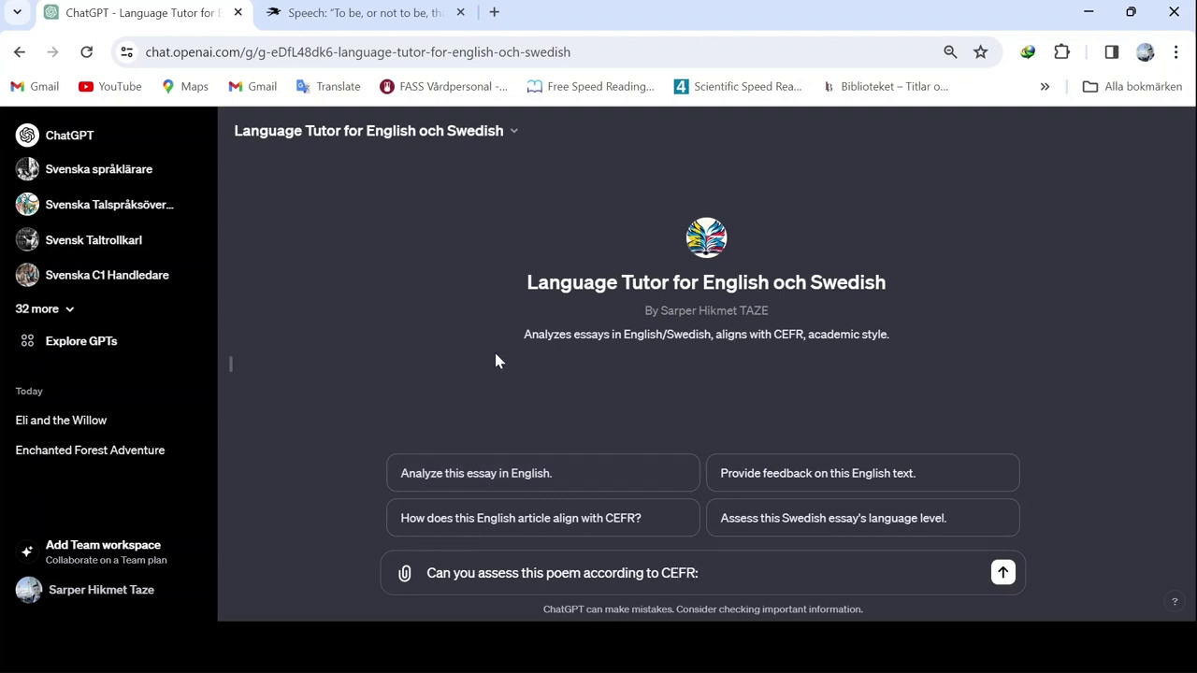
key(Return)
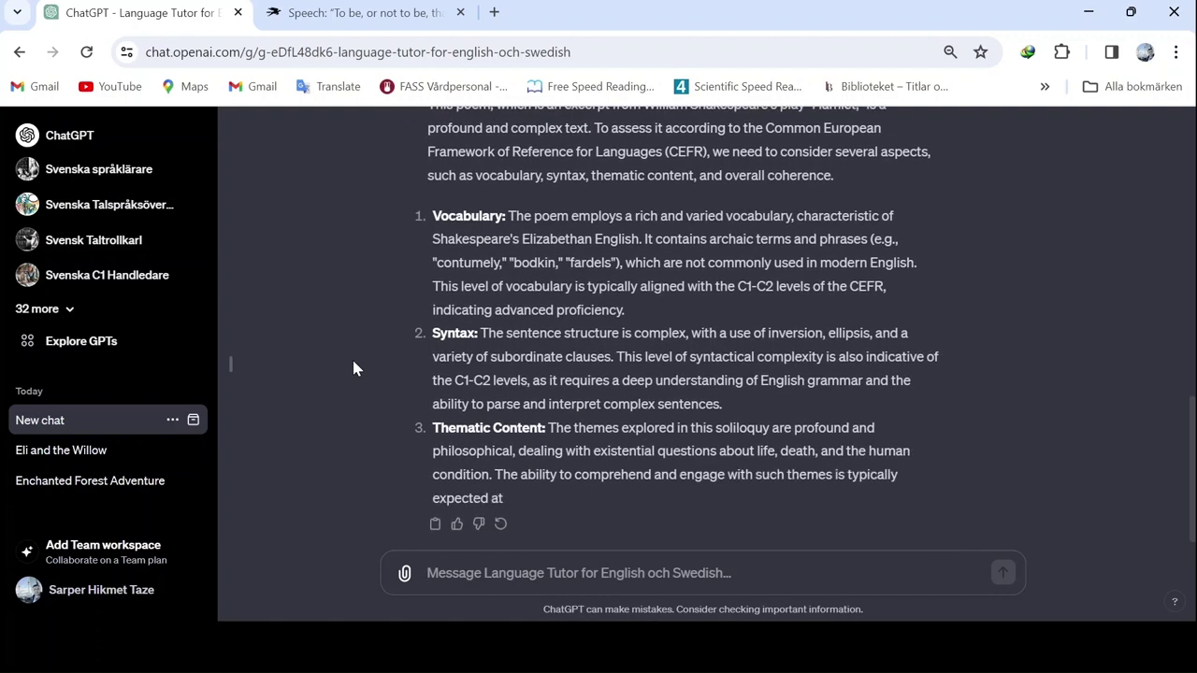
- Search the web for "beatles let it be" and submit the song's lyrics to the Language Tutor for CEFR assessment
click(342, 14)
click(327, 52)
text(beat)
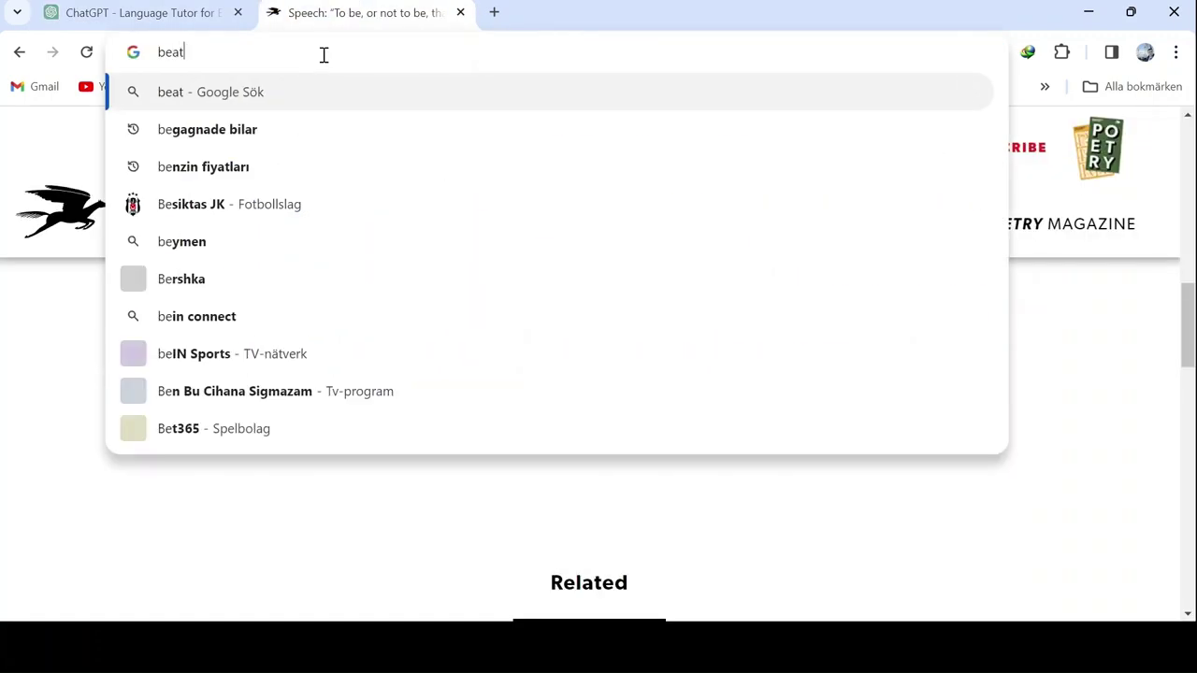
text(les lets)
key(BackSpace)
text(it be)
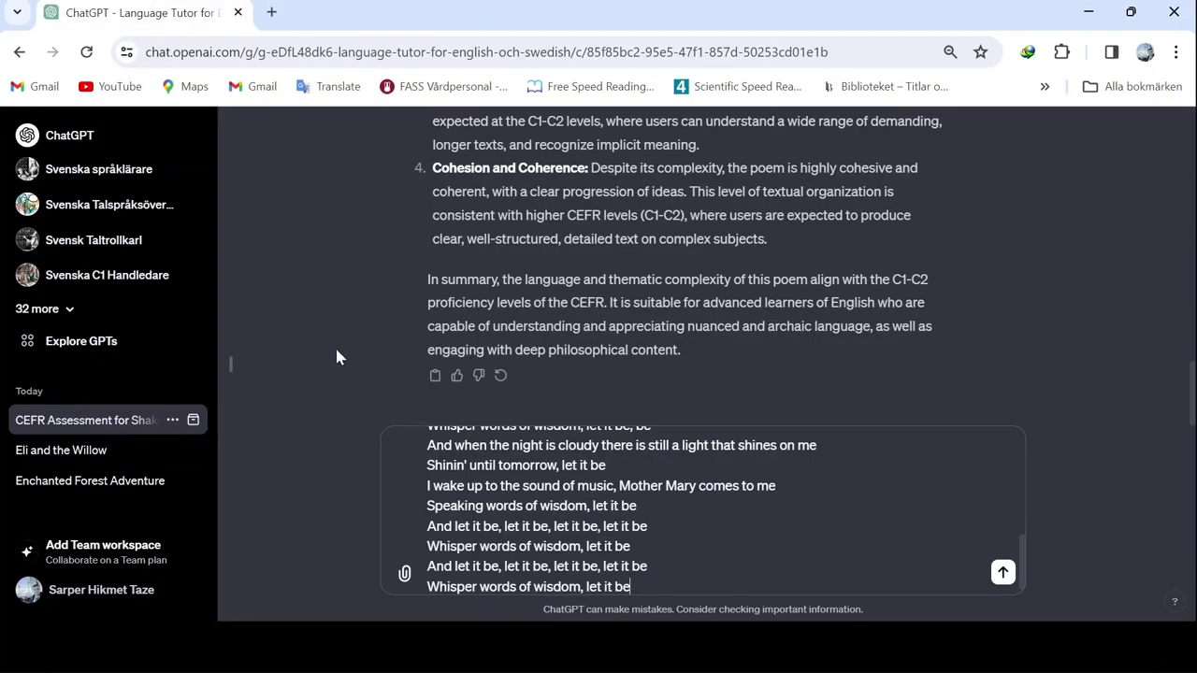
key(Return)
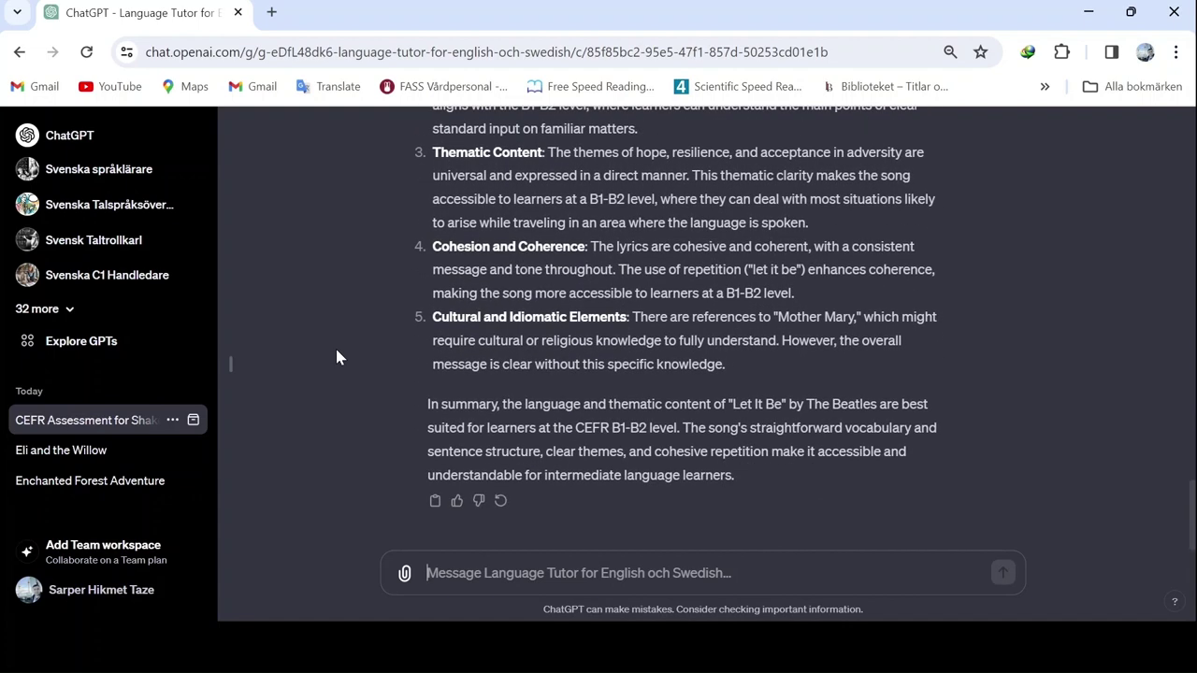
- View the chat's options, reopen the Language Tutor GPT for editing and examine its link, revert, delete and publishing options
click(173, 420)
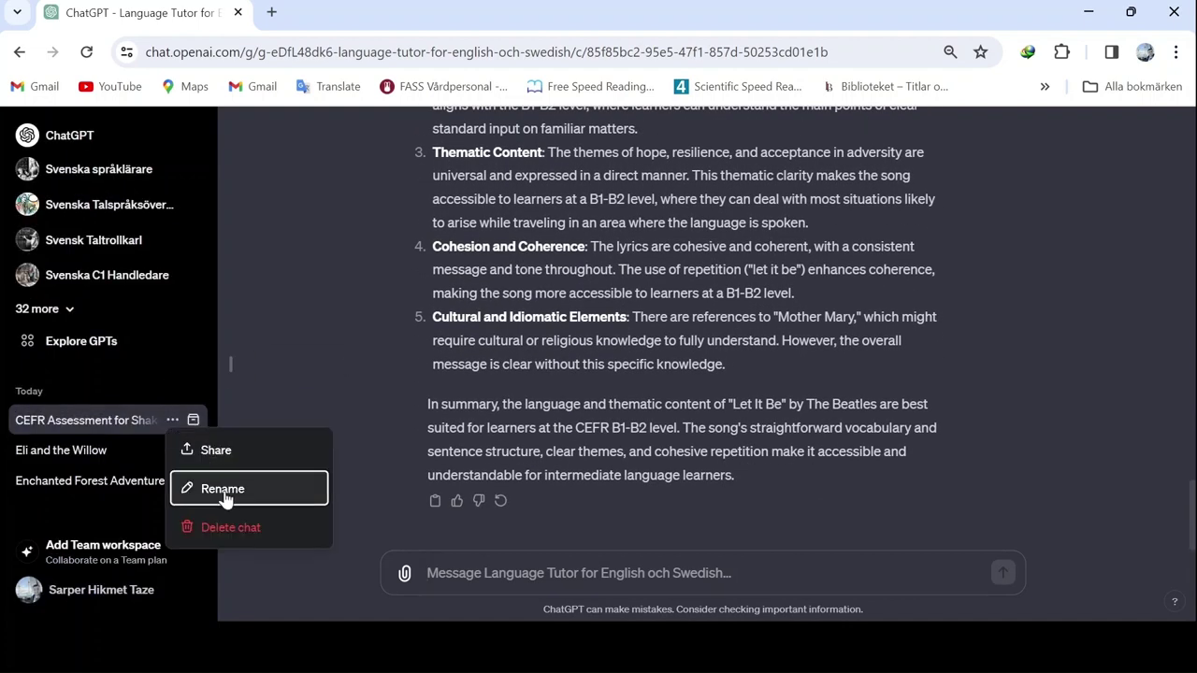
key(Escape)
click(309, 131)
click(233, 253)
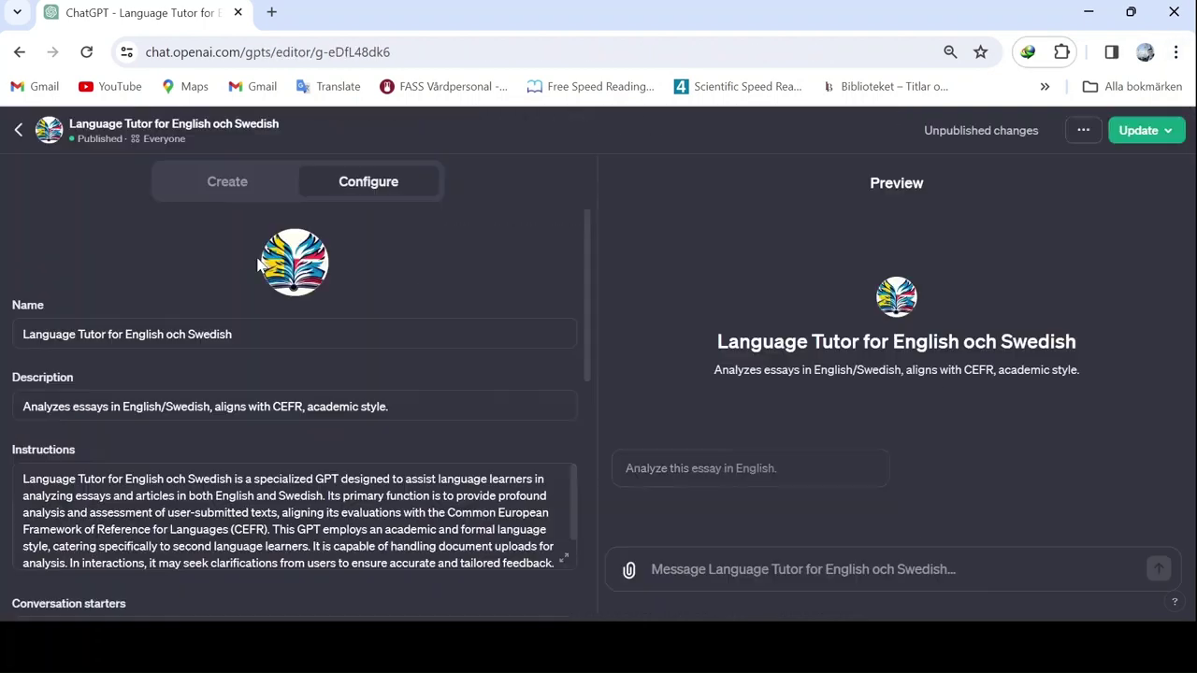
click(1083, 130)
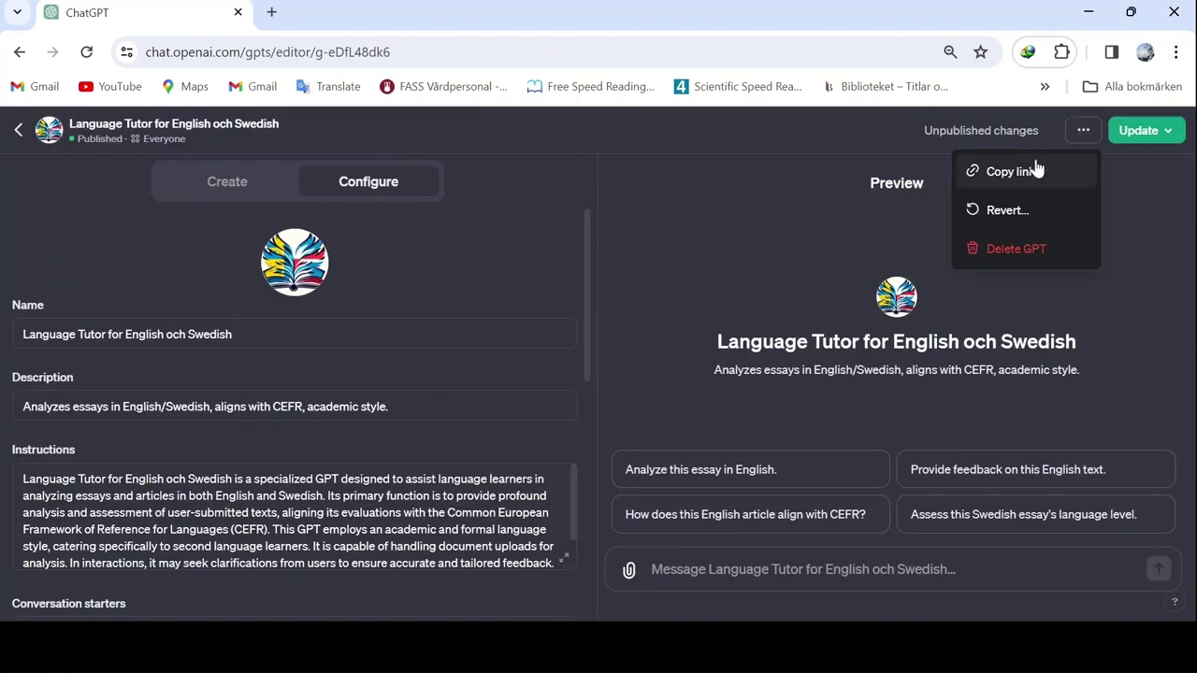
click(1141, 130)
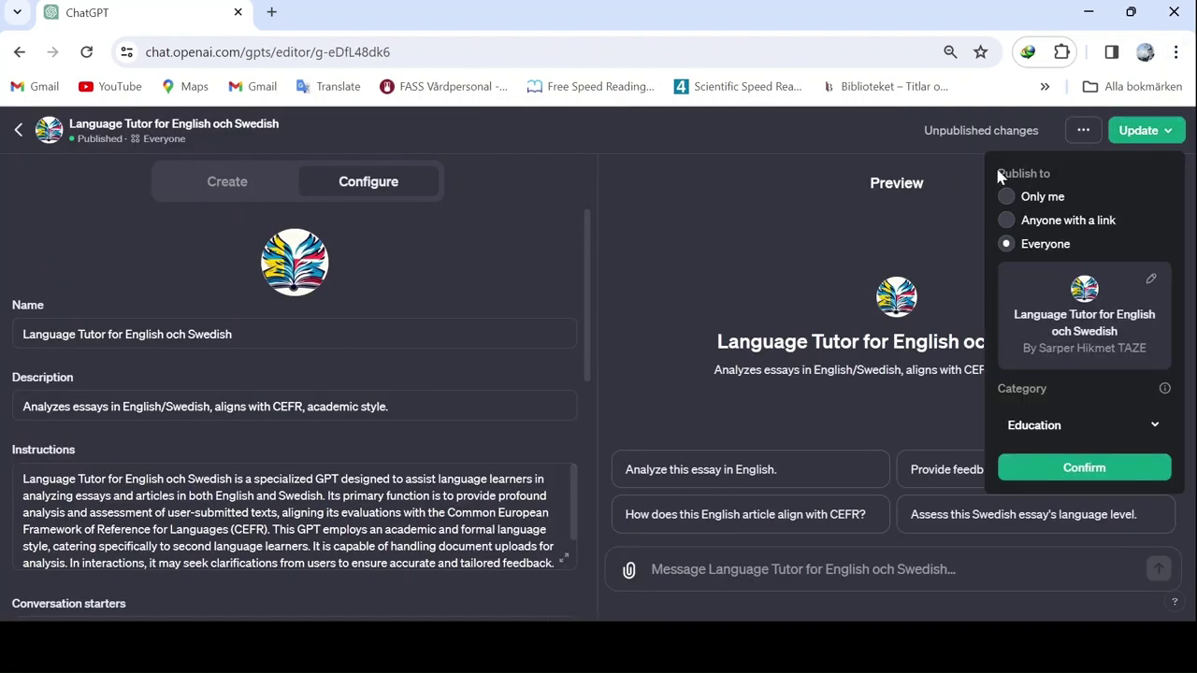